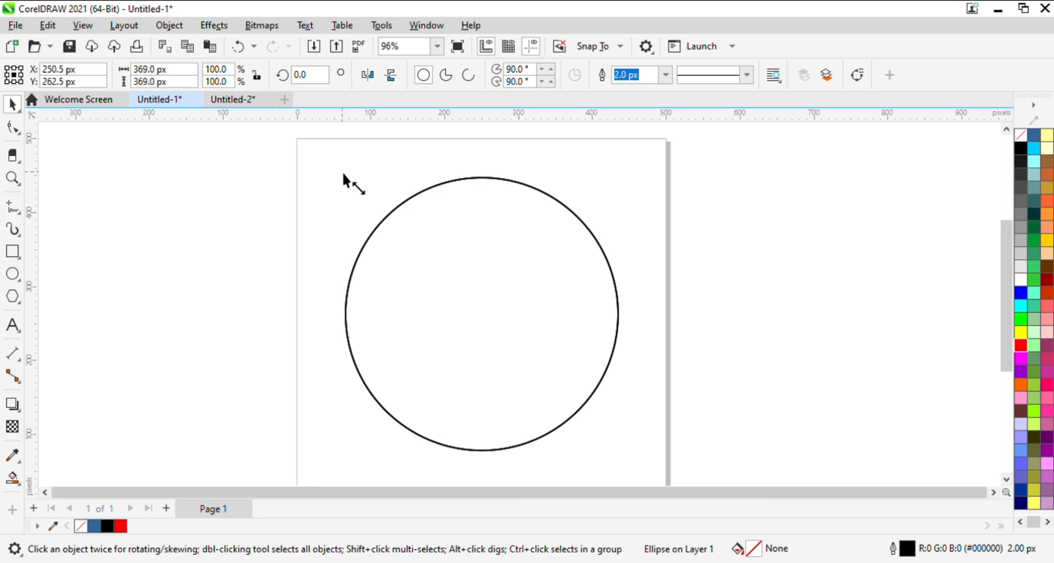
Create a smaller copy of the circle inside it, resized to about 351 × 333.4 px with its right side meeting the outer circle.
left_click_drag(341, 171, 350, 173)
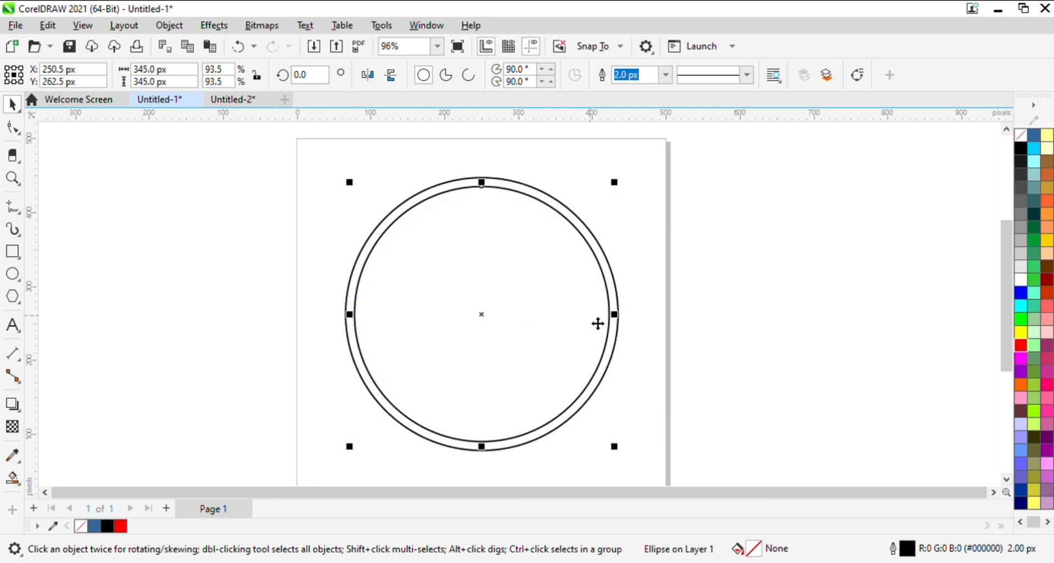
left_click_drag(614, 313, 623, 315)
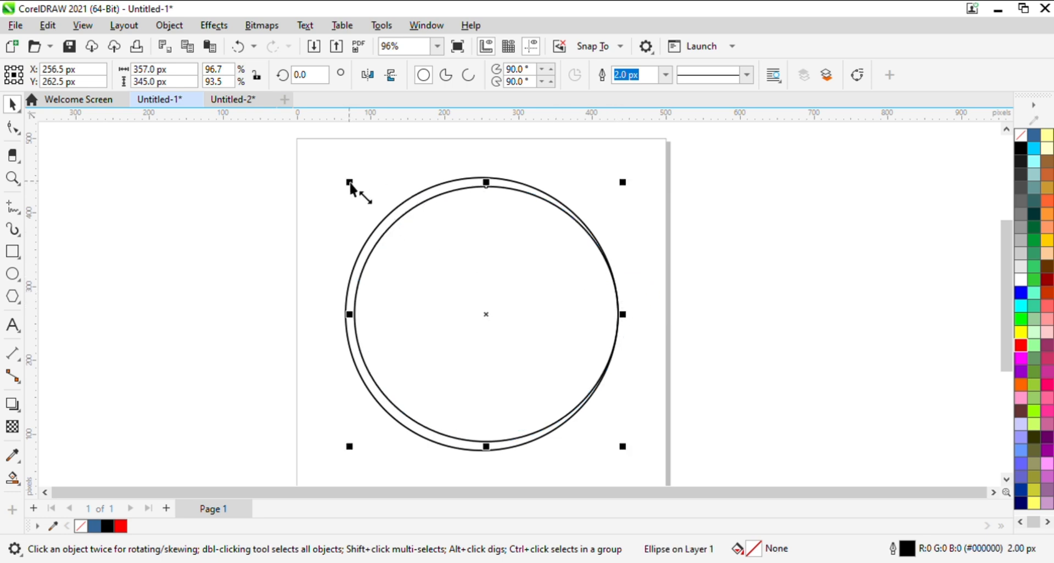
left_click_drag(350, 182, 356, 185)
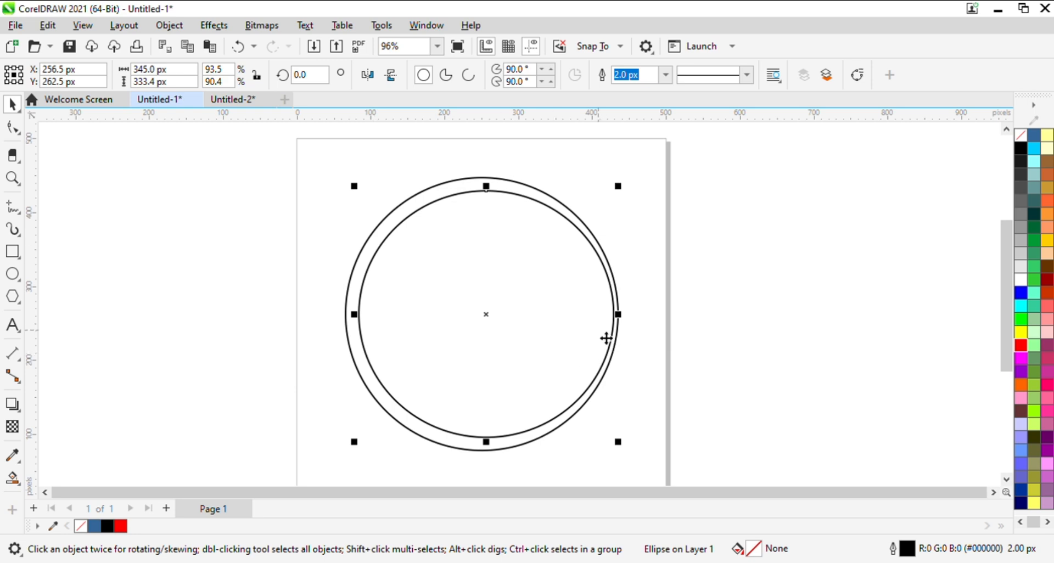
left_click_drag(619, 315, 627, 316)
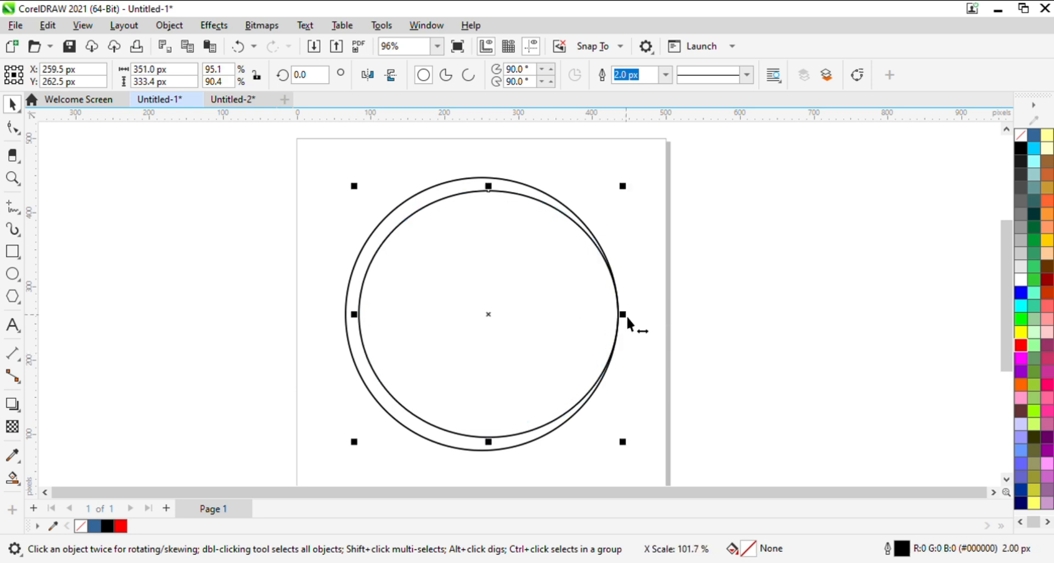
Duplicate the inner ellipse inward about its centre, scaling the copy to about 331 × 314.4 px.
left_click(655, 264)
left_click(450, 272)
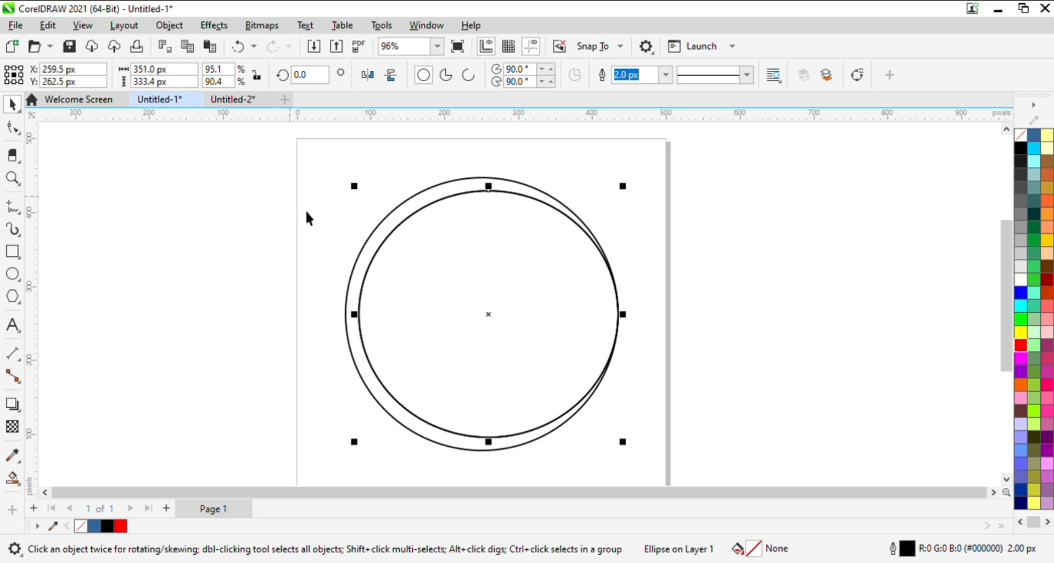
left_click_drag(355, 186, 365, 192)
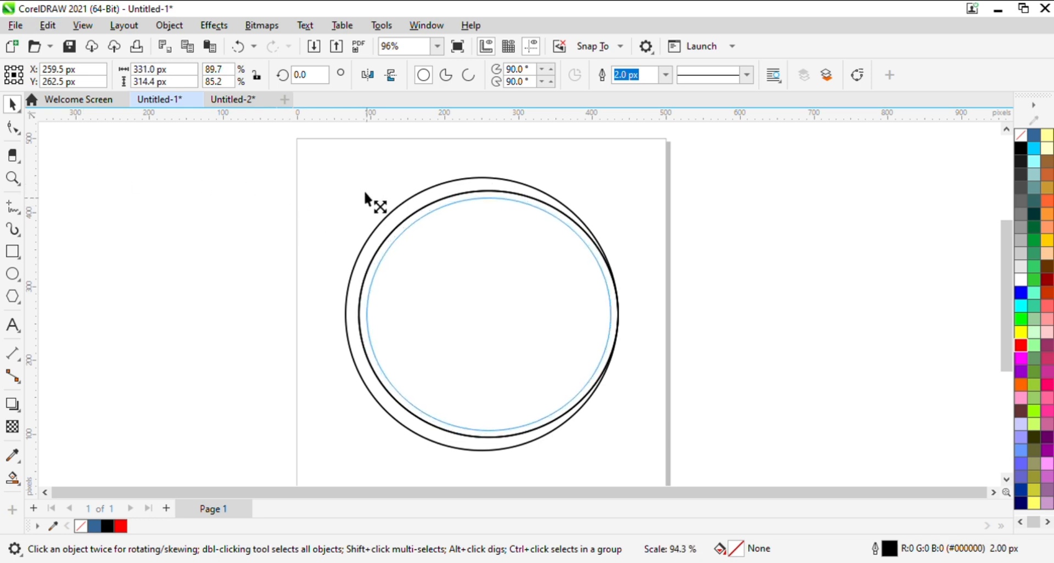
left_click_drag(363, 190, 364, 191)
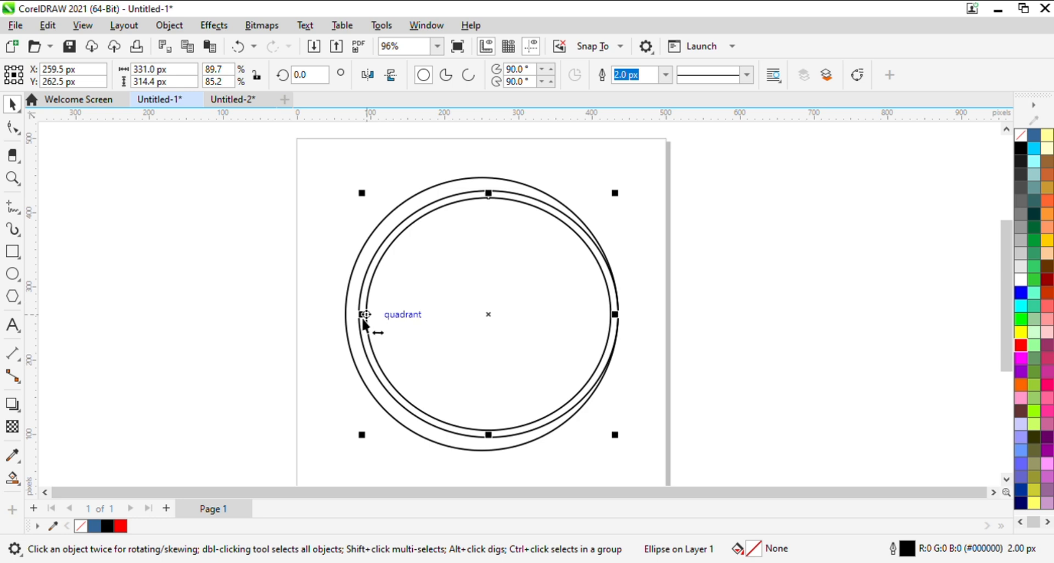
Stretch the innermost ellipse's left side out to meet the middle ellipse, making it about 341 px wide.
left_click_drag(382, 318, 369, 310)
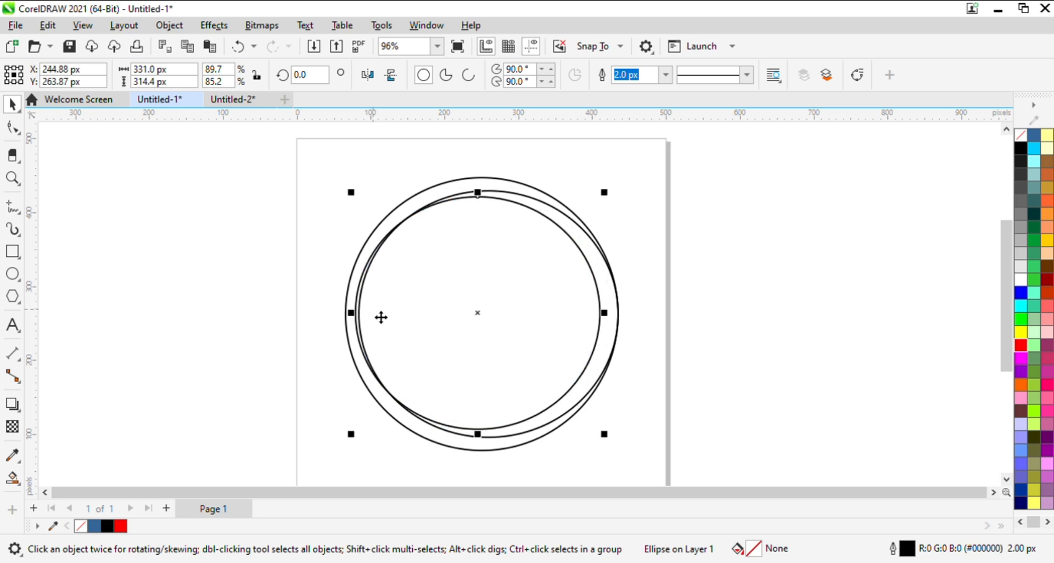
key("ctrl+z")
key("Escape")
key("z")
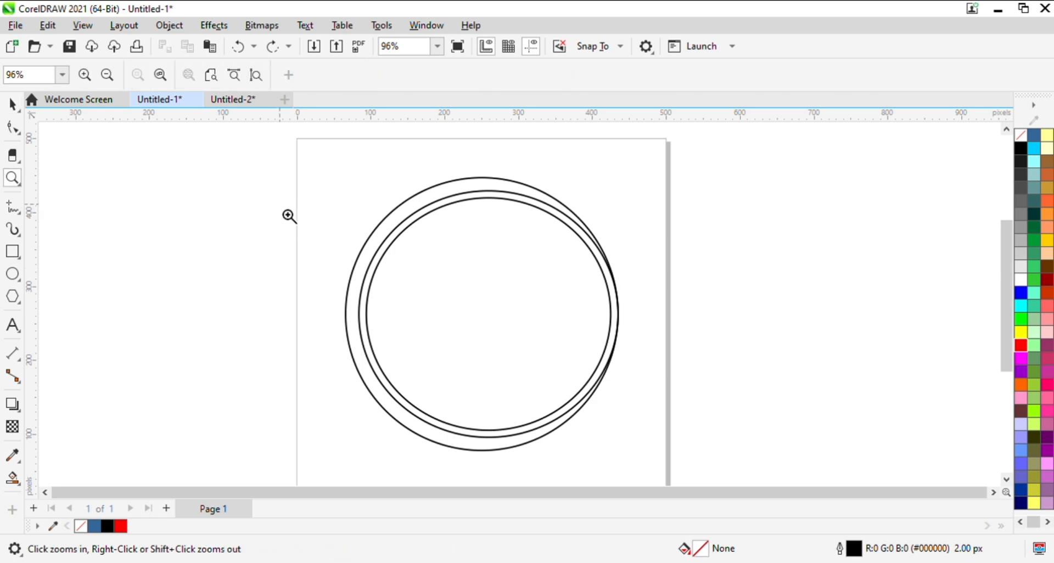
left_click_drag(301, 198, 740, 434)
key("space")
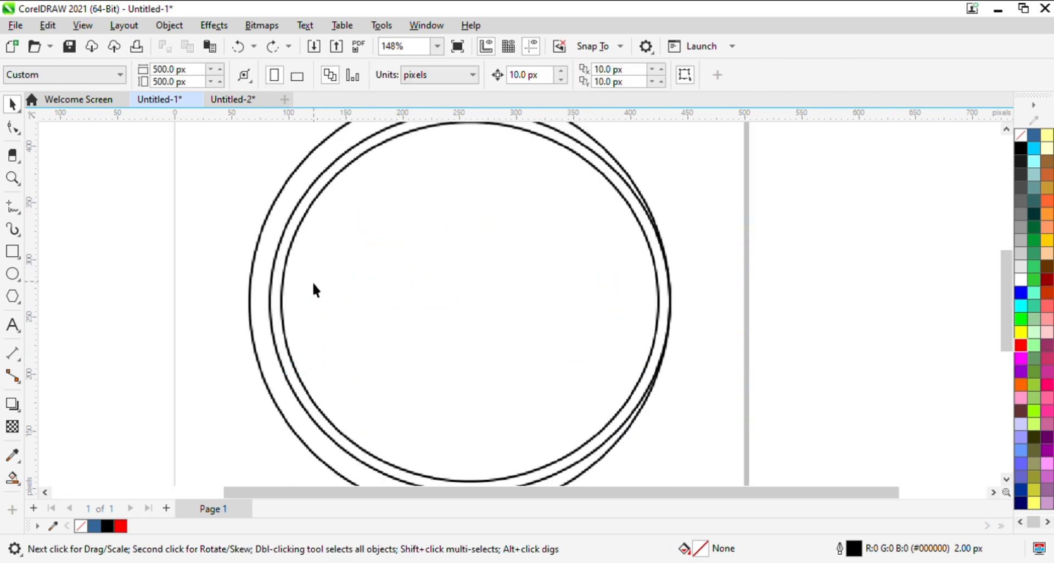
left_click(313, 274)
left_click_drag(279, 303, 270, 303)
key("z")
right_click(499, 281)
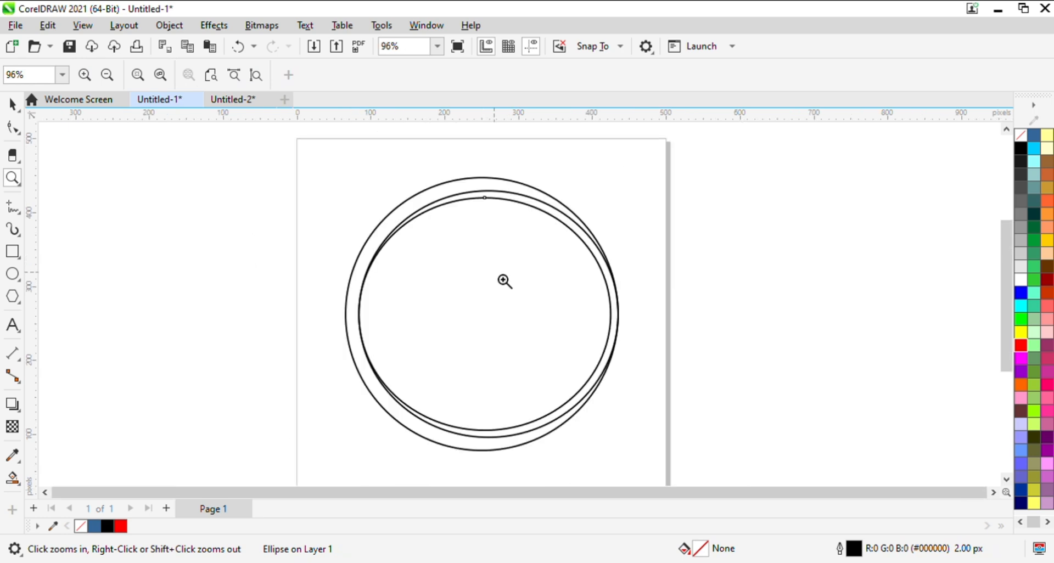
key("space")
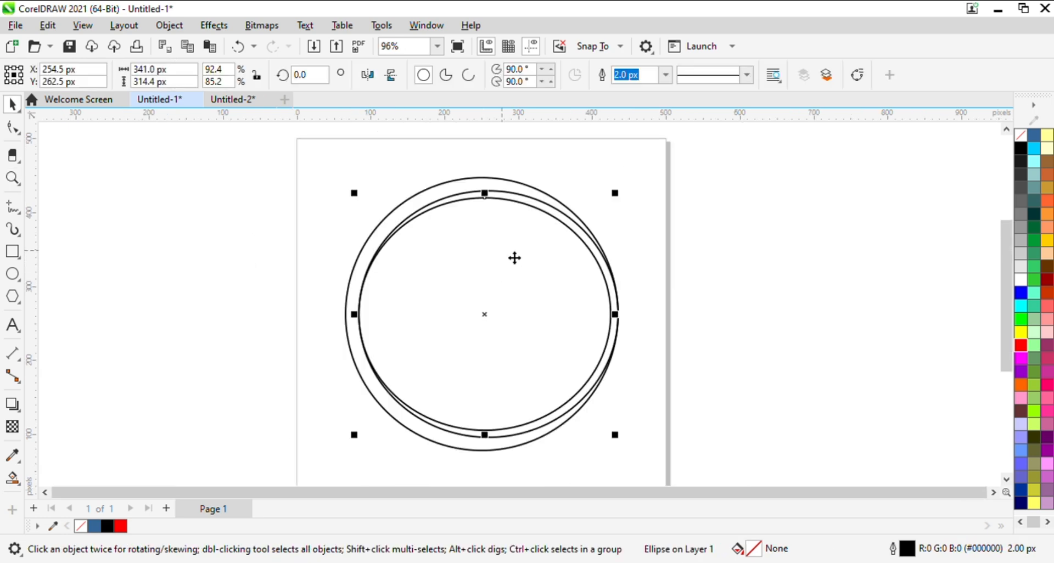
Smart-fill the crescent between the middle and innermost ellipses with blue #336699 and a 2.08 px black outline.
left_click(107, 435)
left_click(12, 478)
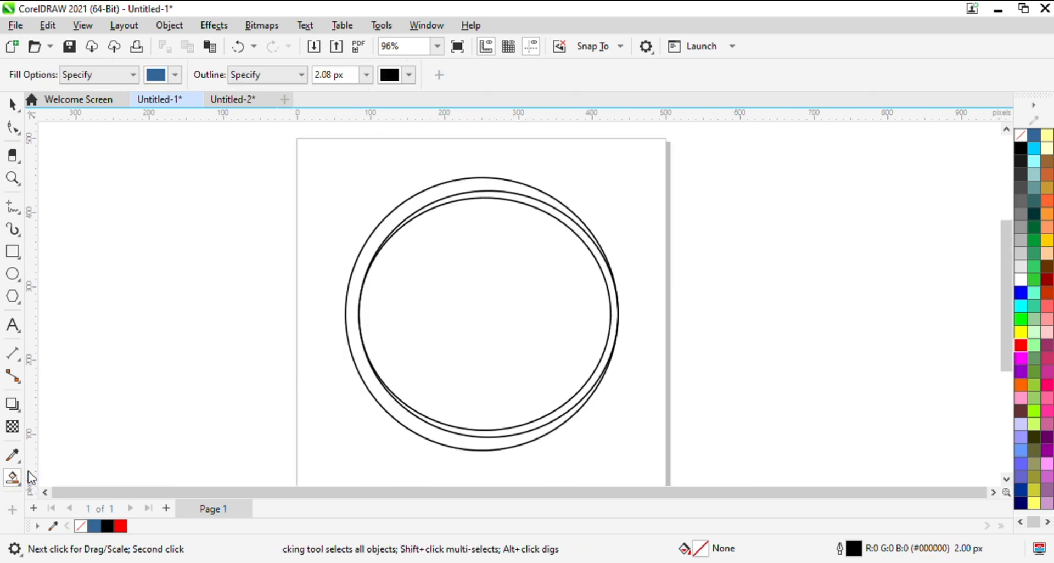
left_click(622, 307)
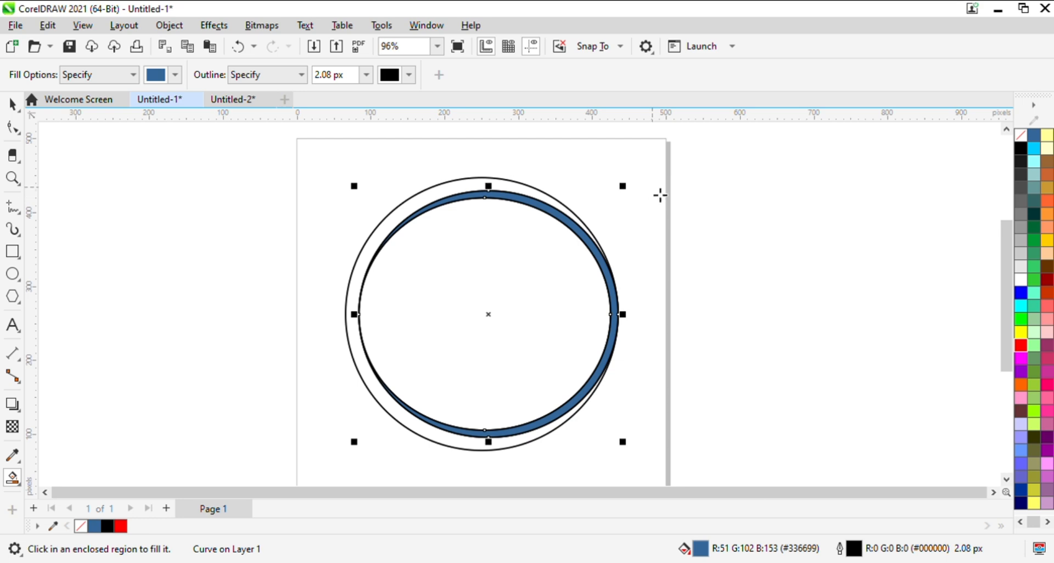
key("space")
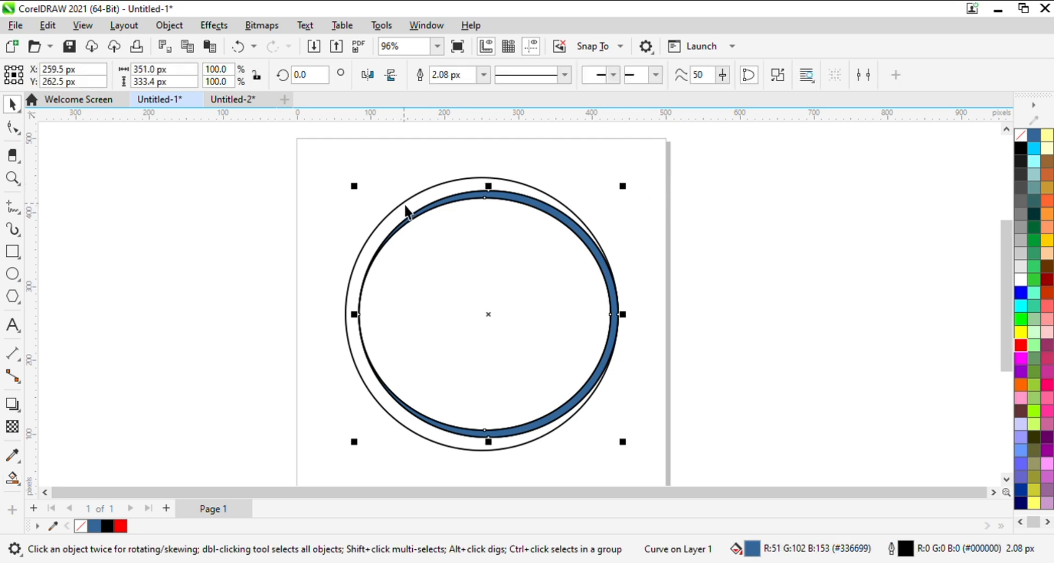
Pull the original innermost and middle ellipses off the artwork and delete them, keeping the filled crescent.
left_click(315, 295)
left_click(434, 294)
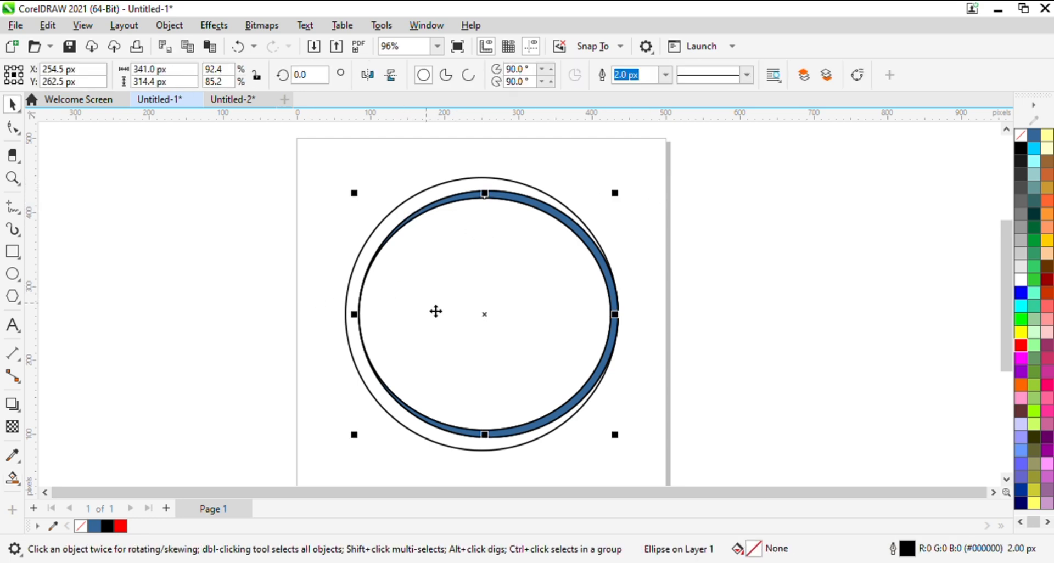
left_click_drag(435, 311, 759, 313)
key("ctrl+z")
left_click(475, 311)
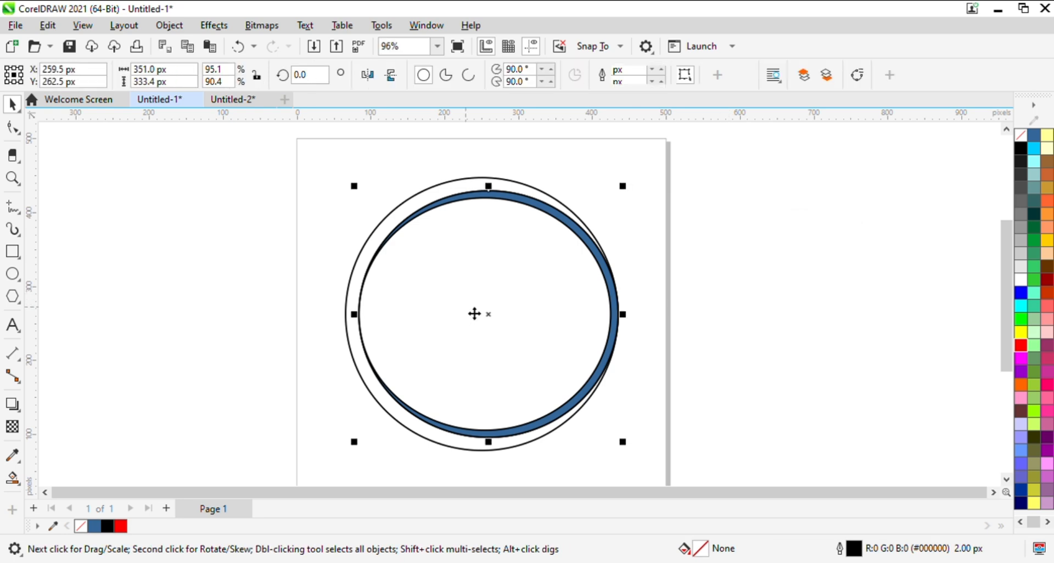
left_click_drag(475, 311, 201, 310)
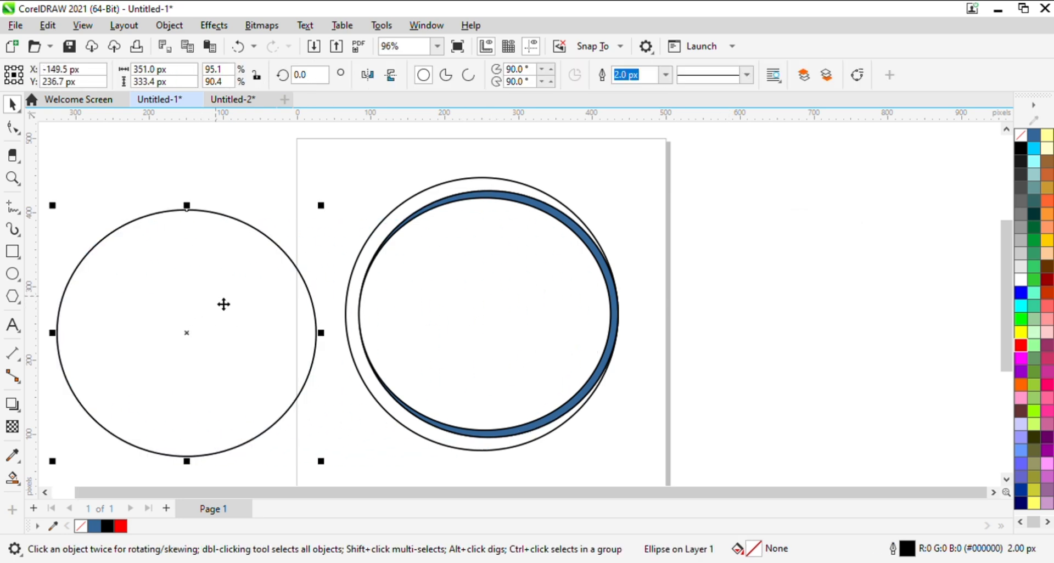
key("Delete")
Smart-fill the remaining crescent inside the outer circle with the same blue fill and black outline.
left_click(12, 478)
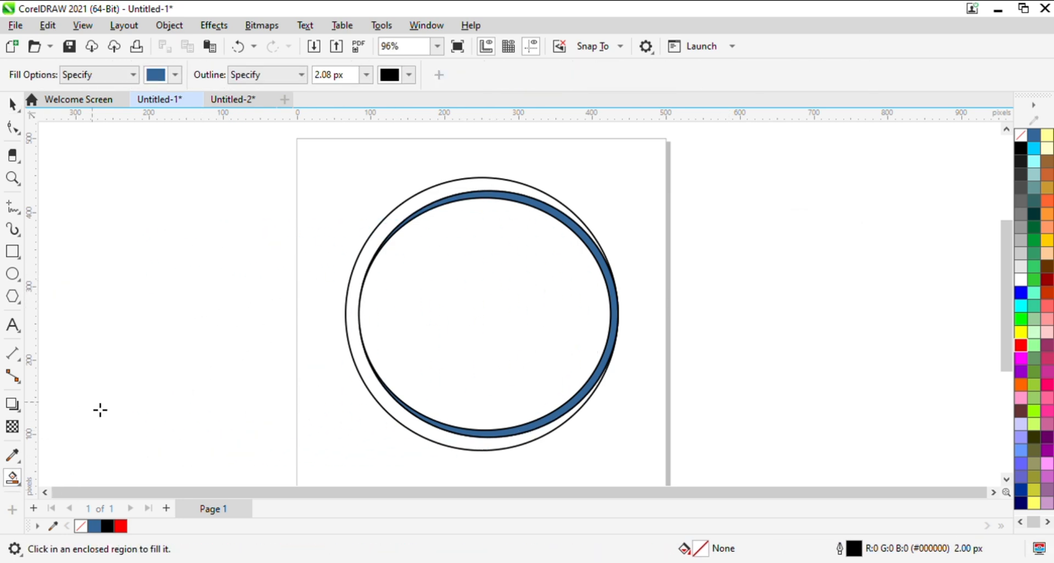
left_click(359, 321)
key("space")
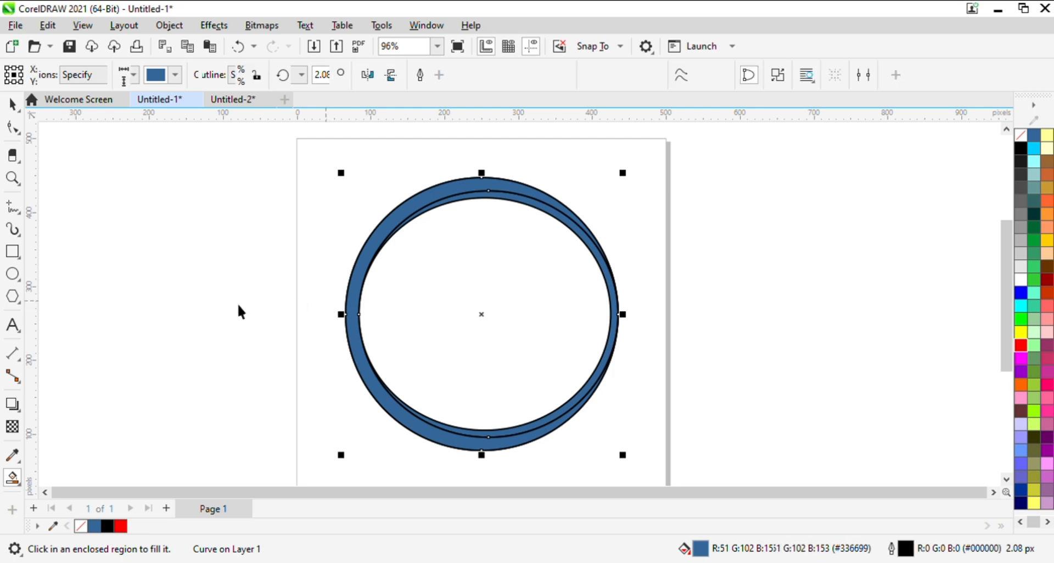
Pull the original unfilled 369 px outer circle off the artwork and delete it.
left_click(237, 303)
left_click_drag(513, 288, 813, 305)
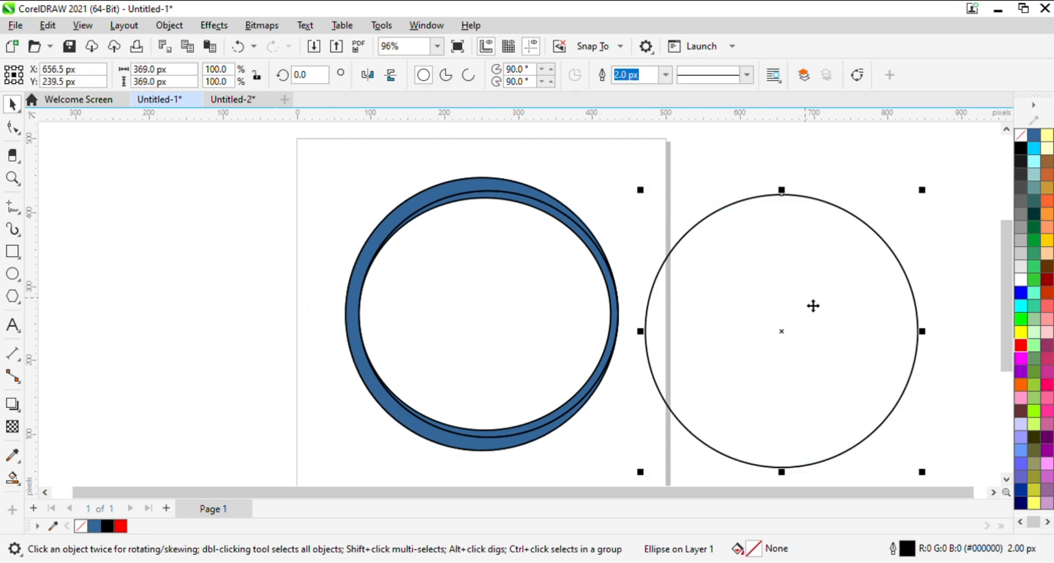
key("Delete")
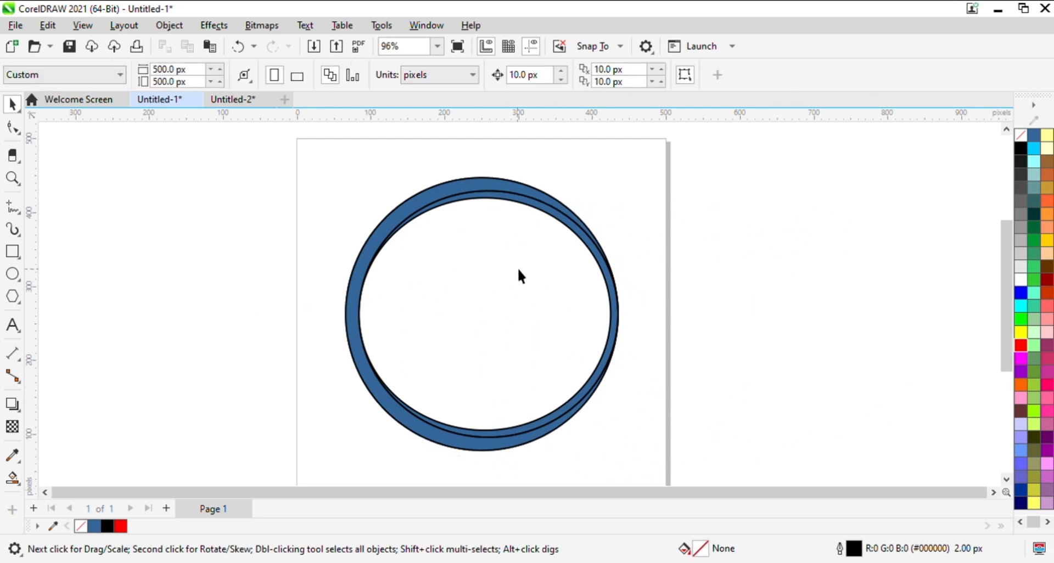
Scale the inner blue crescent down slightly about its centre to leave a narrow gap to the outer one.
left_click(519, 205)
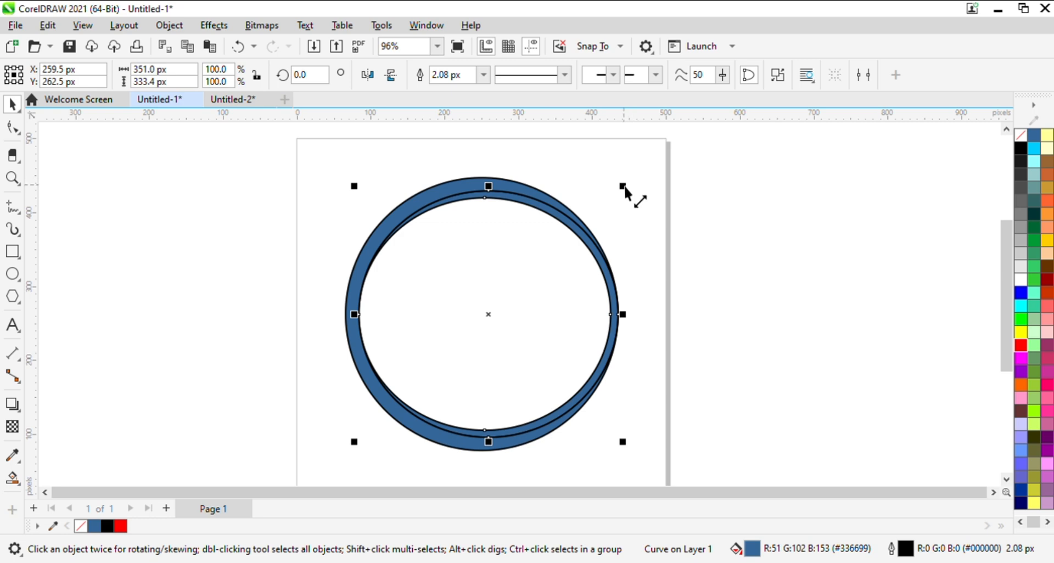
left_click_drag(623, 185, 622, 190)
left_click(679, 199)
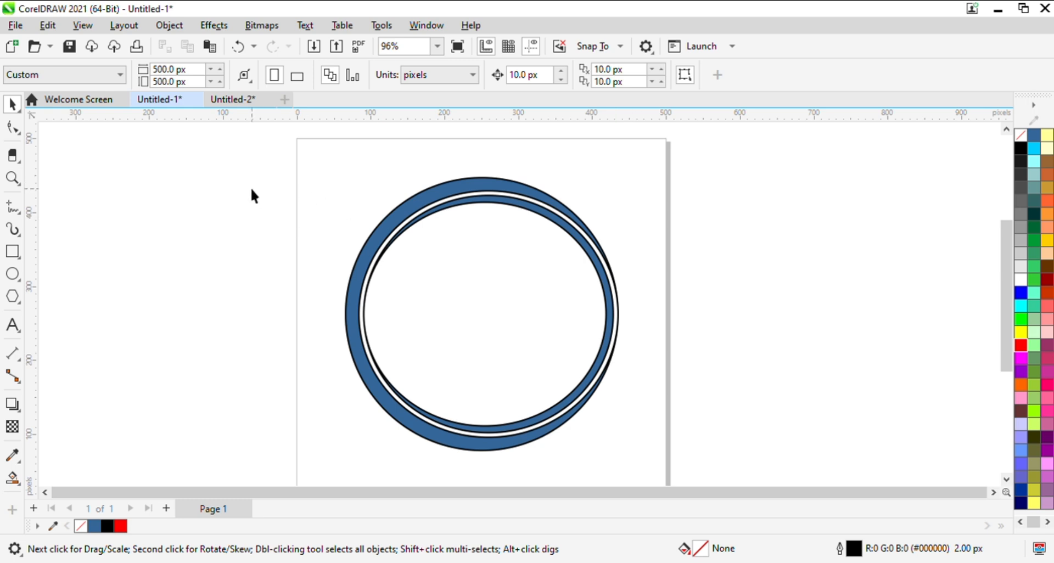
Remove the outlines from both blue crescents.
left_click_drag(696, 482, 735, 462)
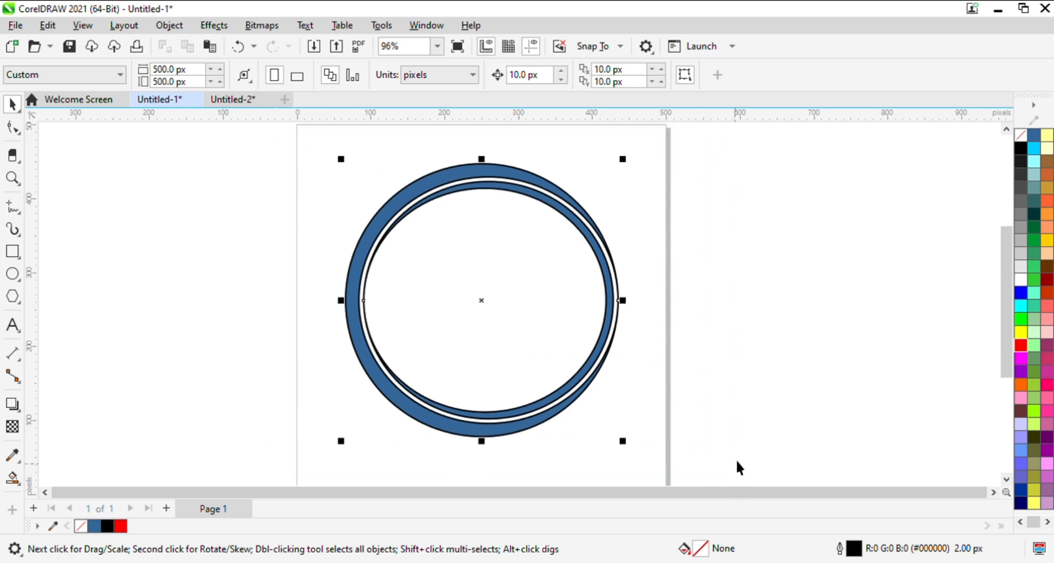
right_click(1020, 135)
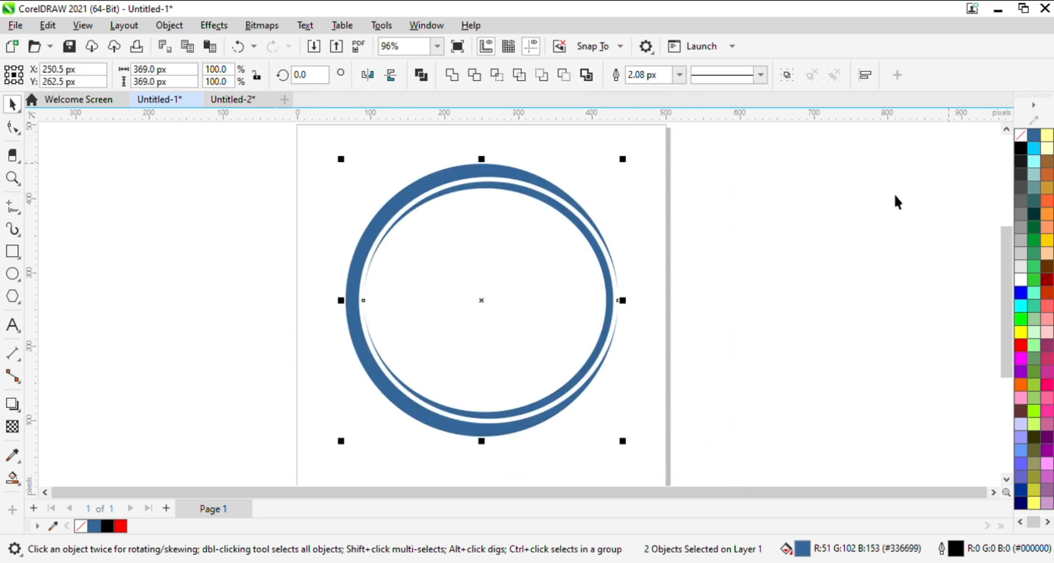
left_click(742, 233)
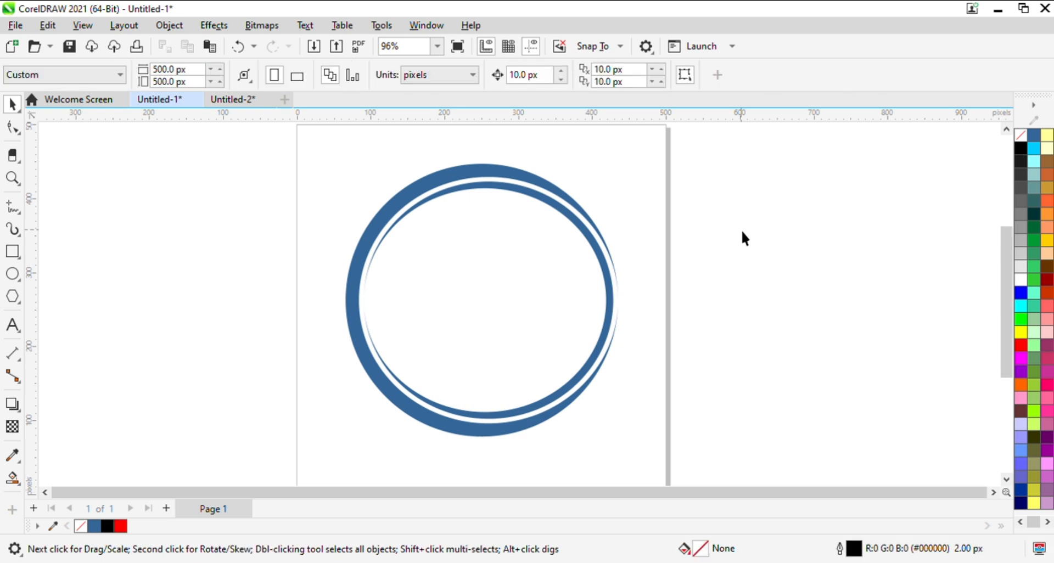
Change the fill of both crescents to red.
left_click(481, 180)
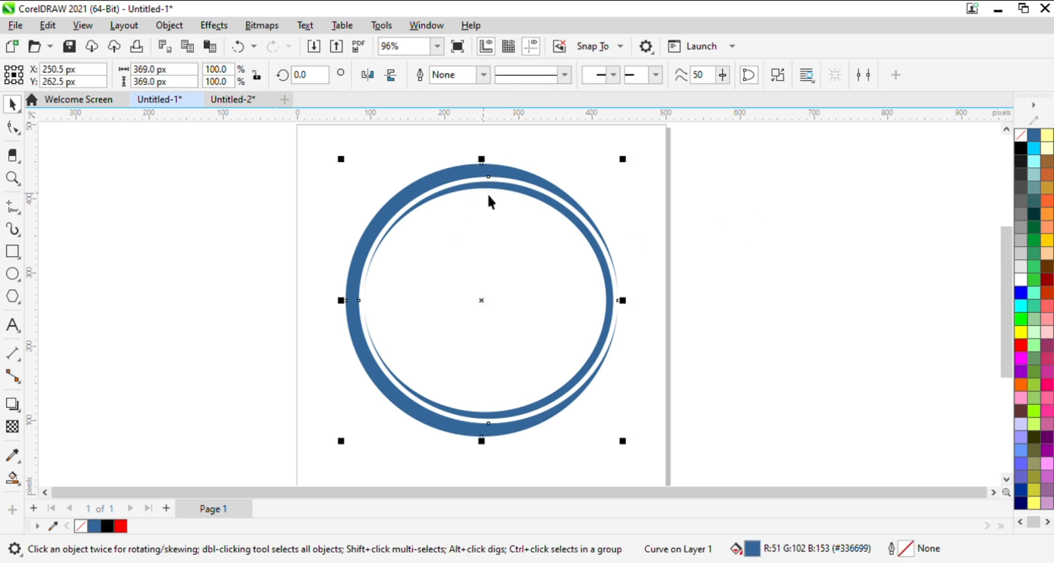
left_click(524, 190, "shift")
left_click(1021, 344)
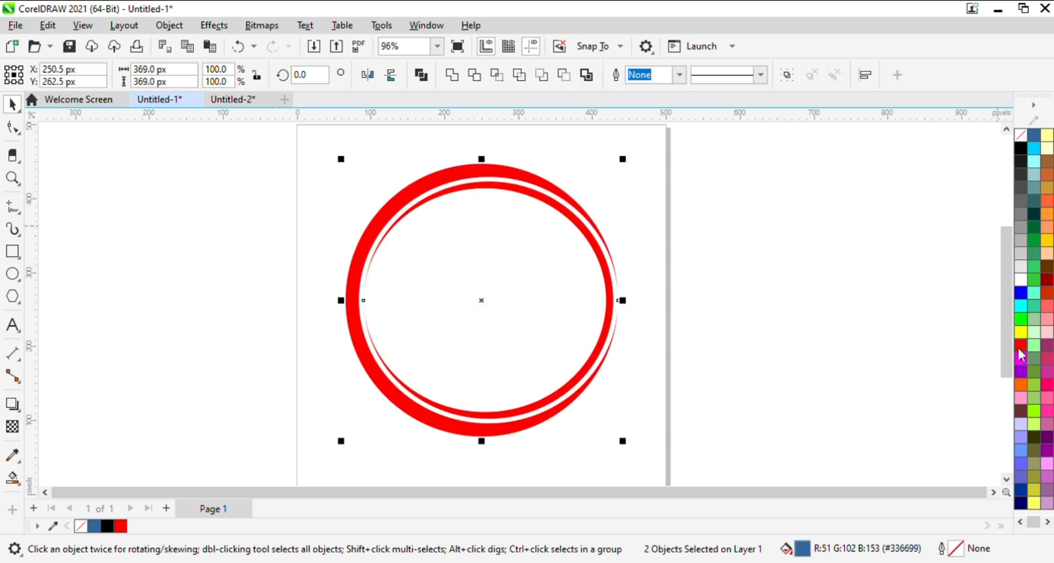
left_click(759, 222)
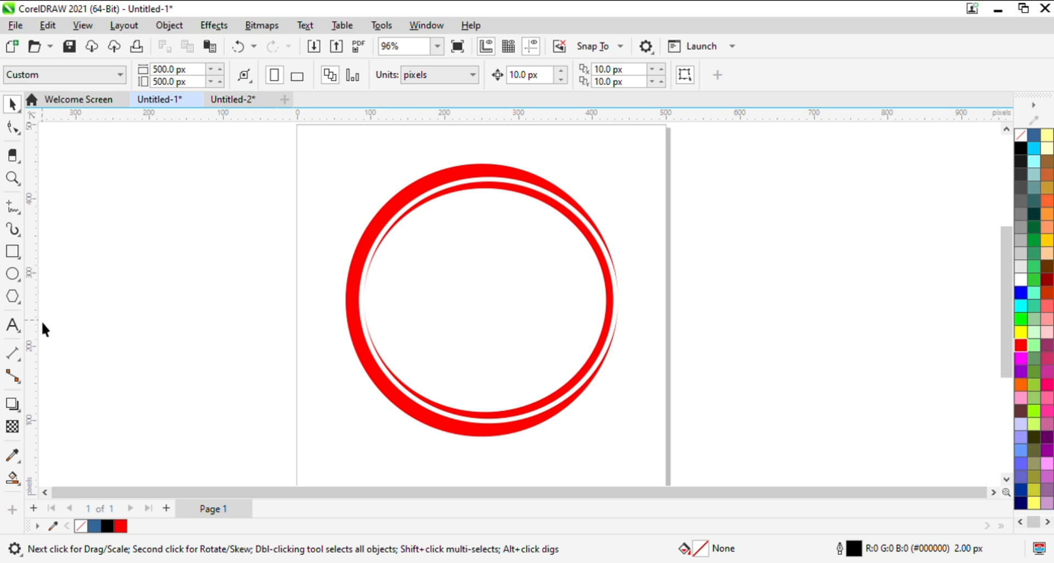
Add the artistic text "RK" in 24 pt Arial on the empty area beside the ring and make it bold.
left_click(12, 325)
left_click(128, 335)
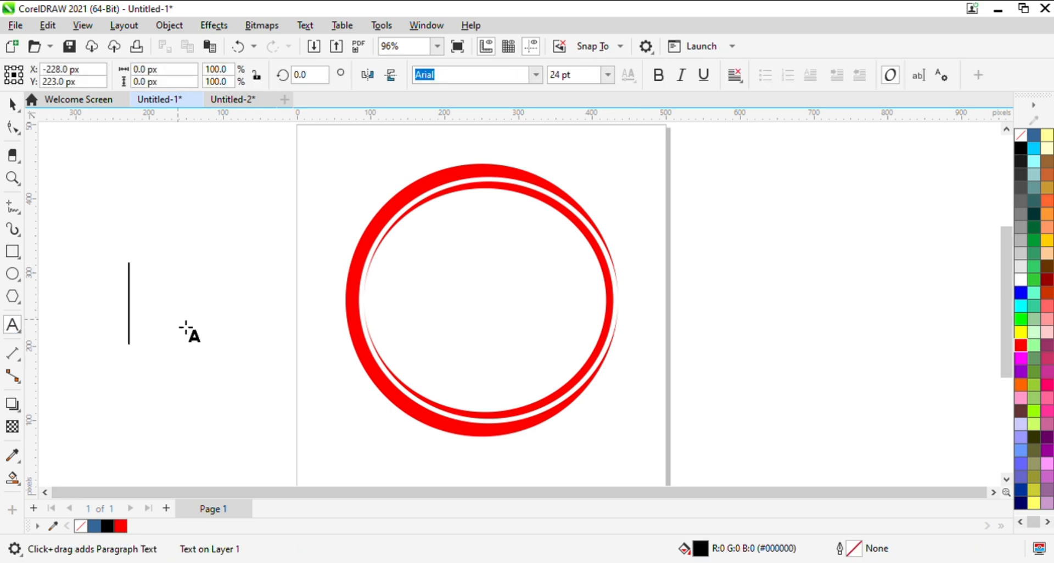
type("r")
key("BackSpace")
type("R")
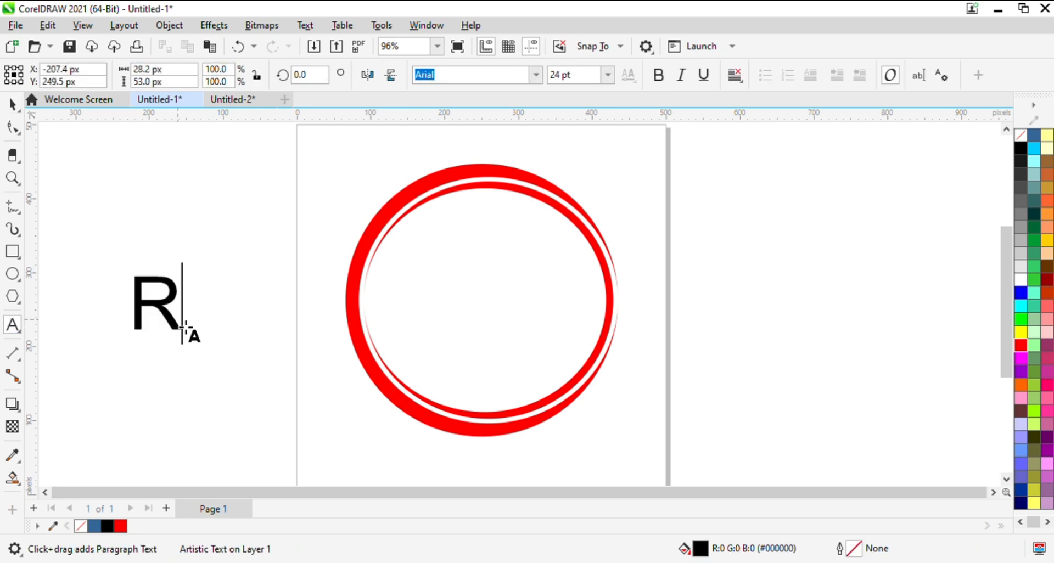
type("K")
left_click(21, 126)
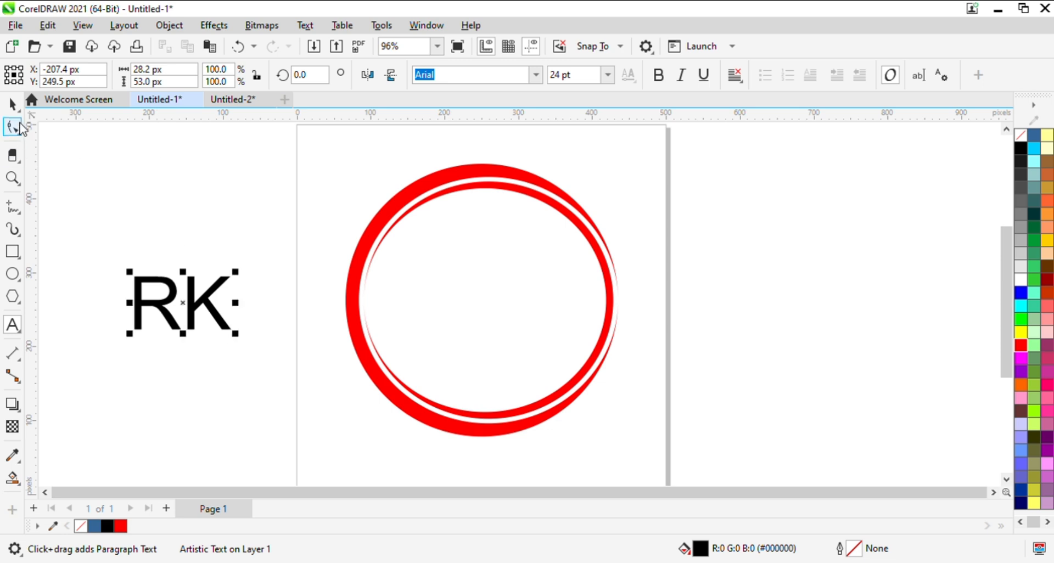
left_click(12, 104)
left_click(658, 75)
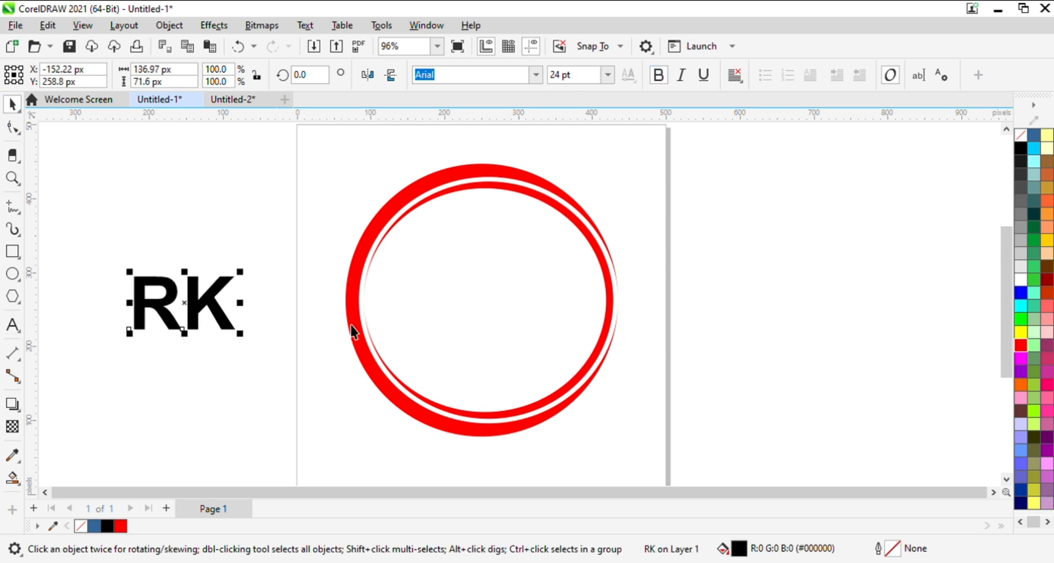
Enlarge the bold RK text to about 250 × 130 px and place it beside the ring.
left_click_drag(241, 339, 335, 391)
left_click_drag(247, 299, 330, 275)
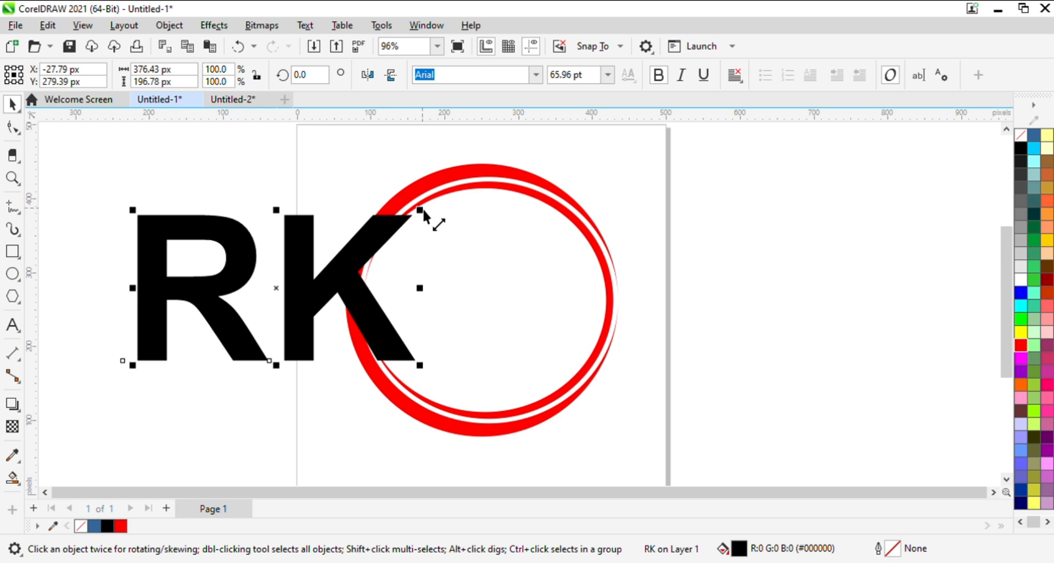
left_click_drag(425, 218, 372, 237)
left_click_drag(312, 277, 259, 286)
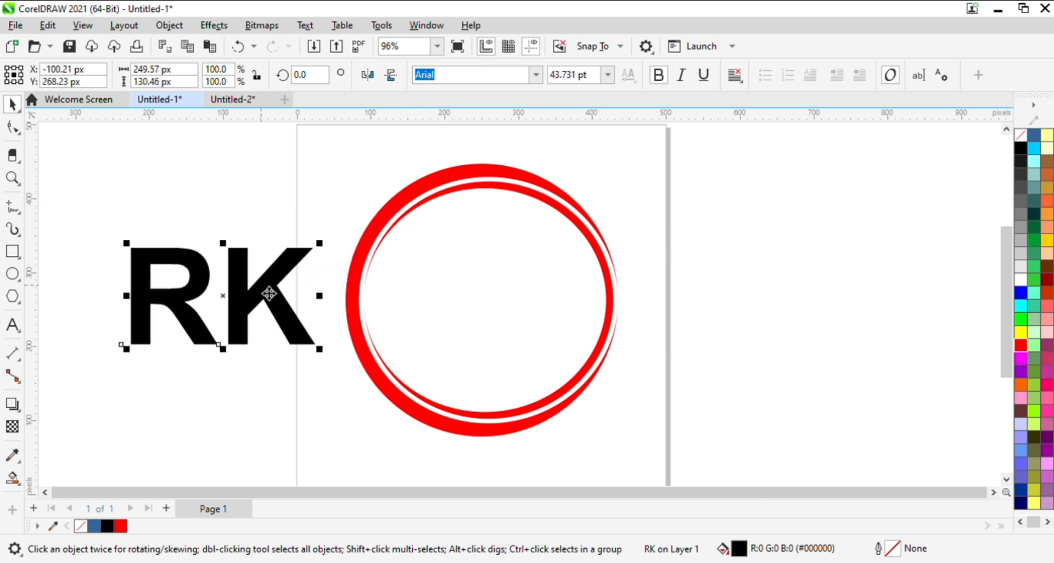
left_click(204, 207)
Draw a rectangle about 52 × 37 px across the R's stem, level with the letter's enclosed opening.
key("z")
left_click_drag(81, 220, 371, 373)
key("space")
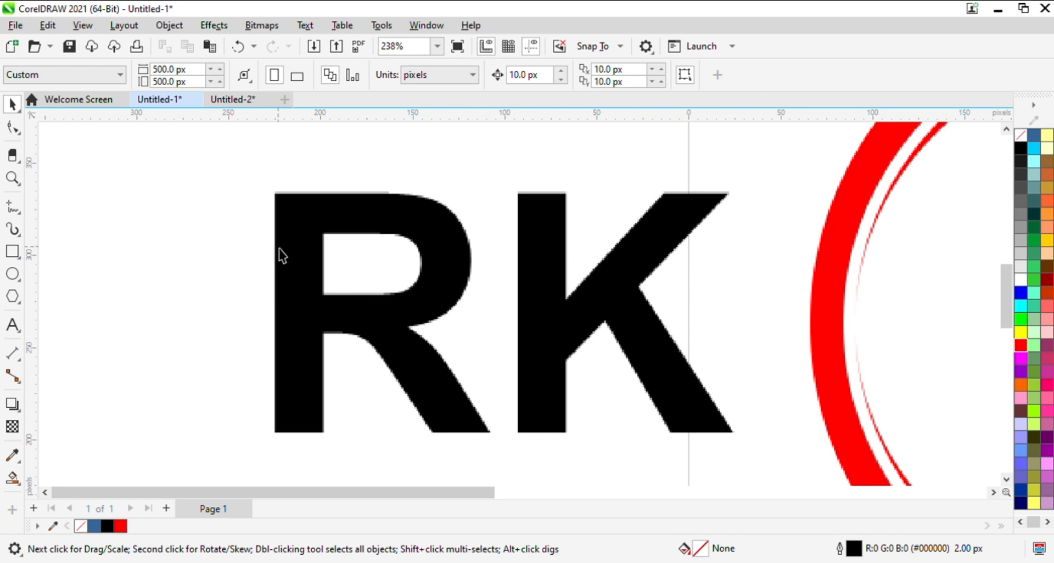
left_click(13, 251)
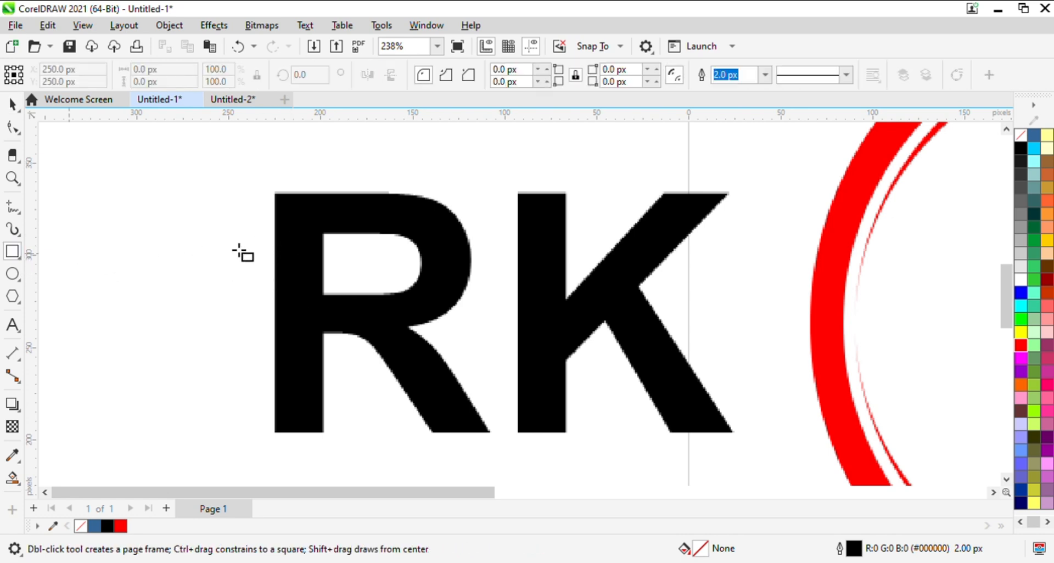
left_click_drag(229, 228, 329, 294)
key("z")
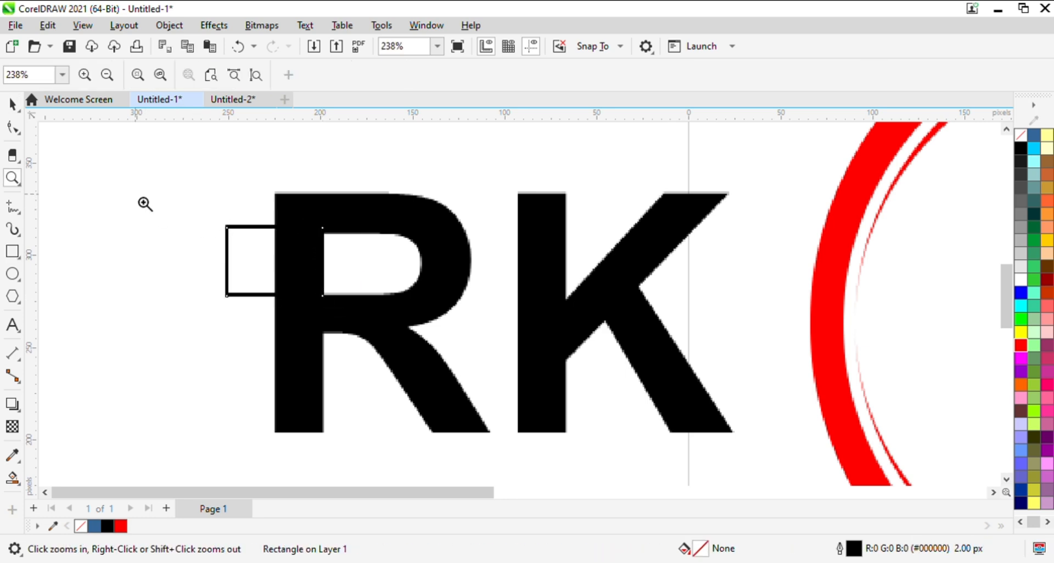
left_click_drag(141, 196, 430, 324)
key("space")
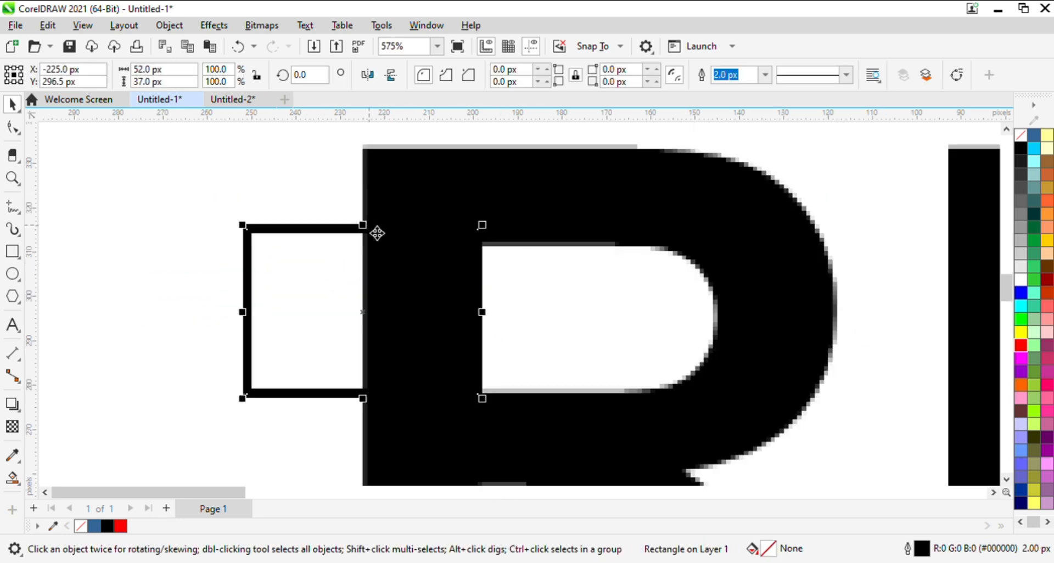
Resize the rectangle to about 33 × 34 px, matching its height to the R's enclosed opening.
left_click_drag(369, 237, 369, 247)
key("z")
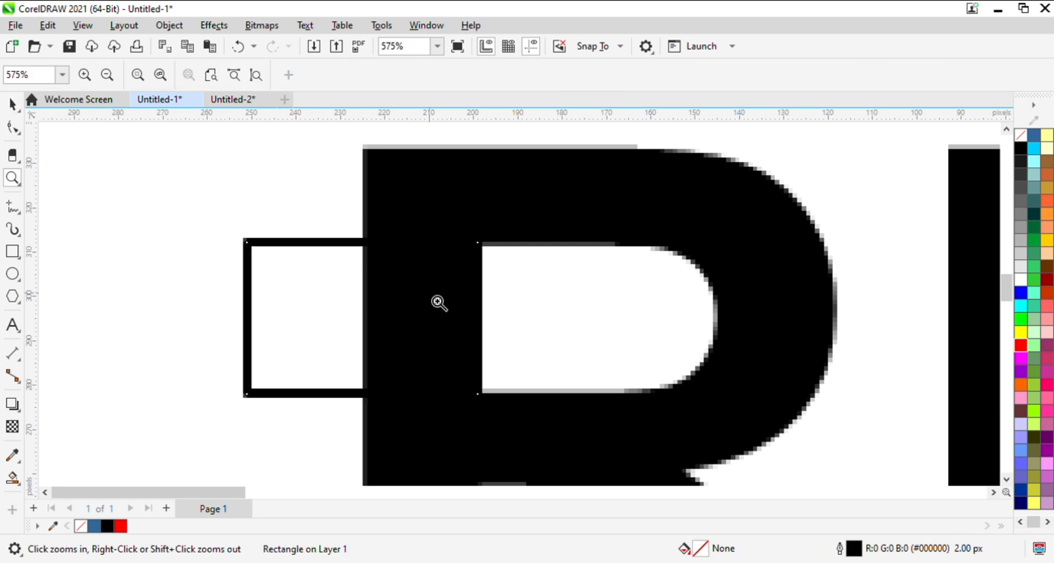
right_click(439, 303)
key("space")
left_click_drag(225, 265, 257, 264)
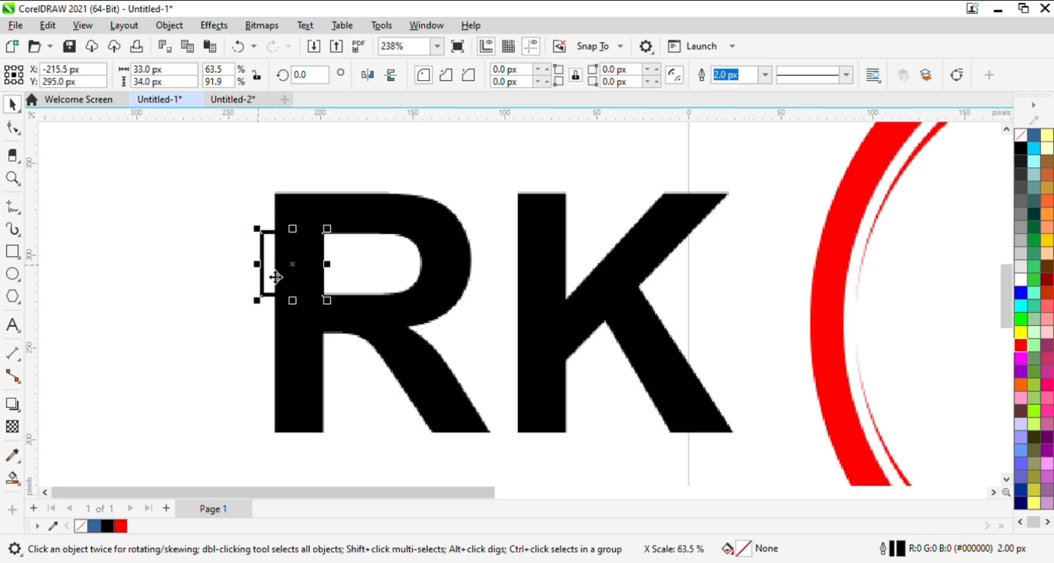
Try to cut the narrow rectangle out of the R's stem, and undo the cut.
key("z")
right_click(433, 276)
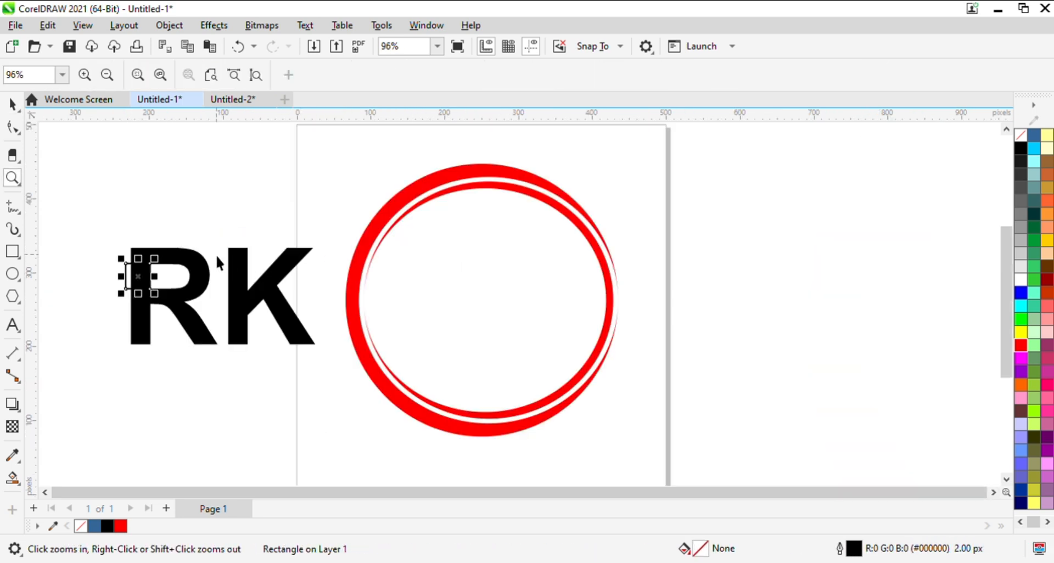
key("space")
left_click(201, 263, "shift")
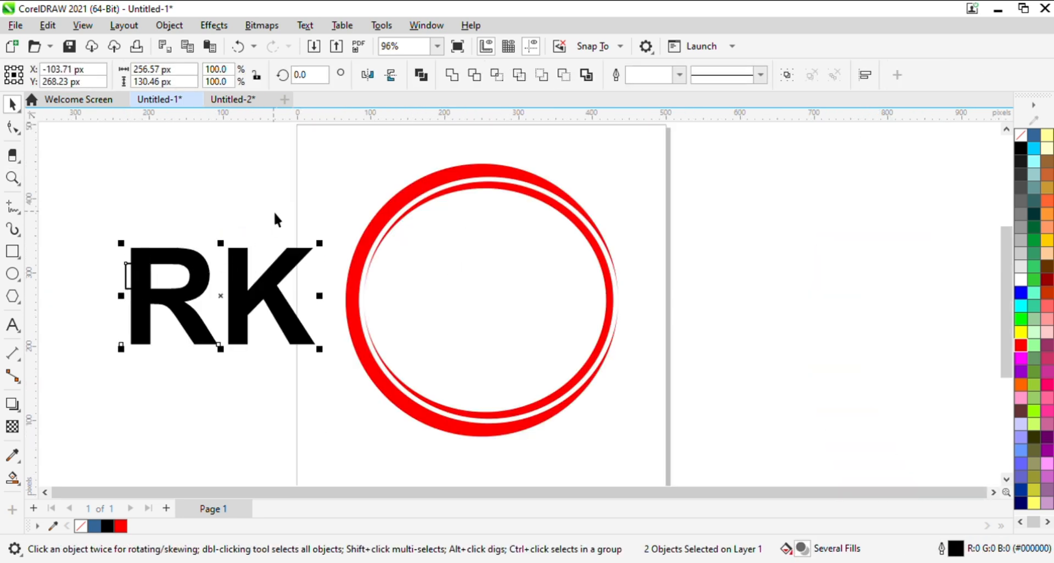
left_click(585, 75)
left_click(185, 243)
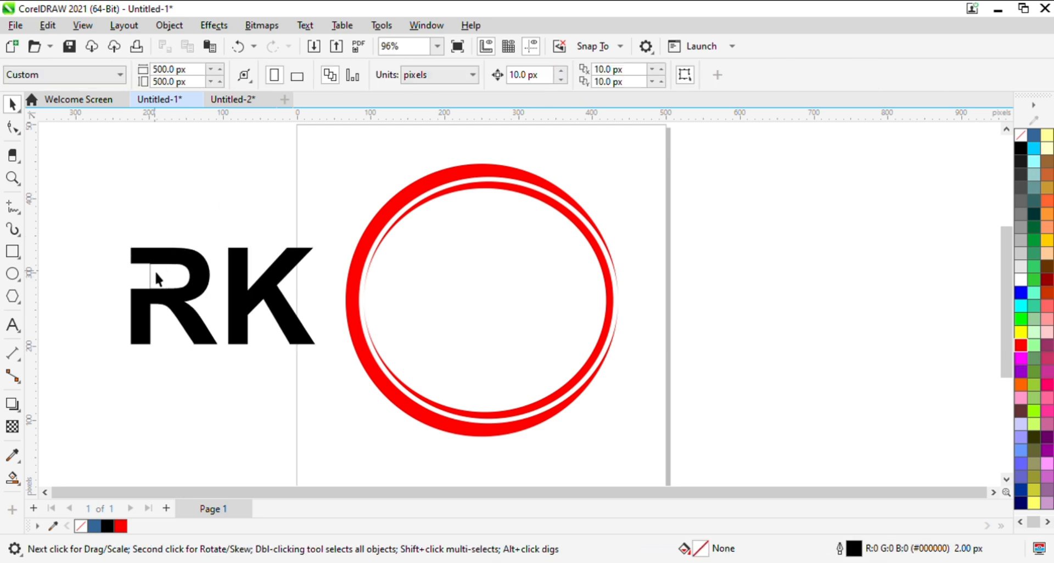
key("ctrl+z")
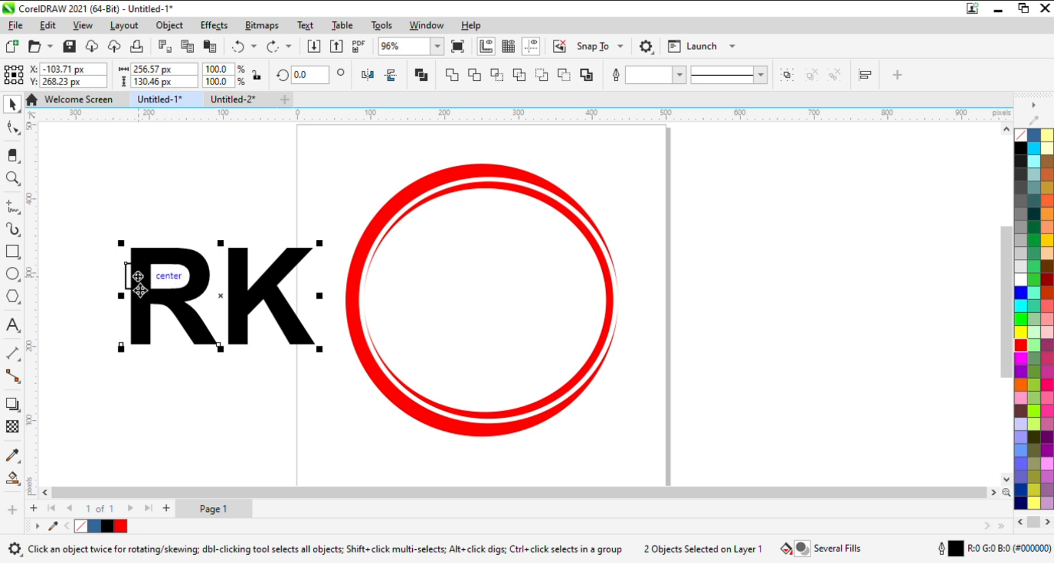
Try widening the rectangle to 49 px and subtracting it from the RK text, and undo the subtraction.
key("Escape")
left_click(141, 276)
left_click_drag(163, 276, 178, 283)
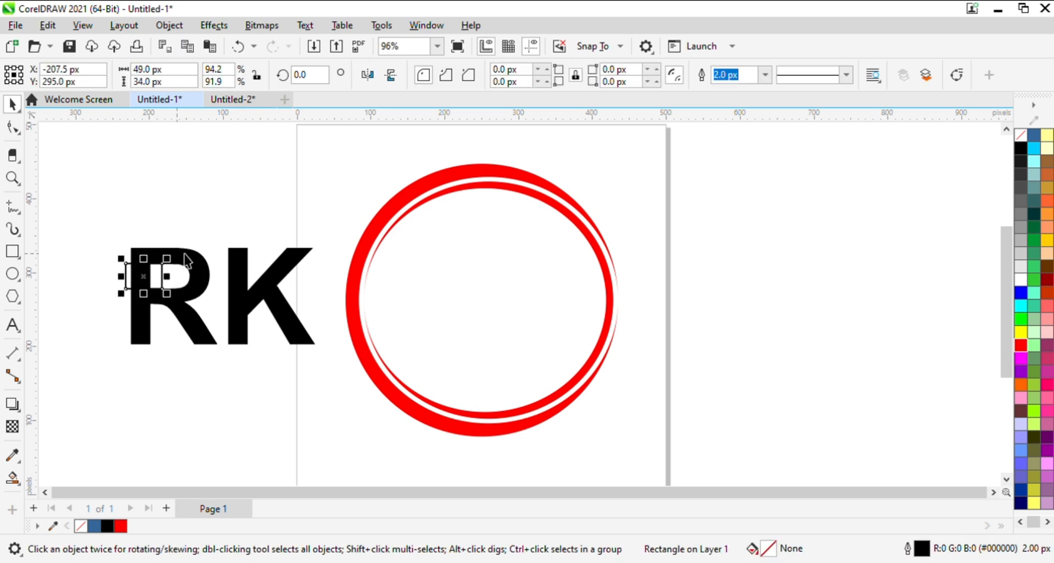
left_click(232, 253, "shift")
left_click(563, 75)
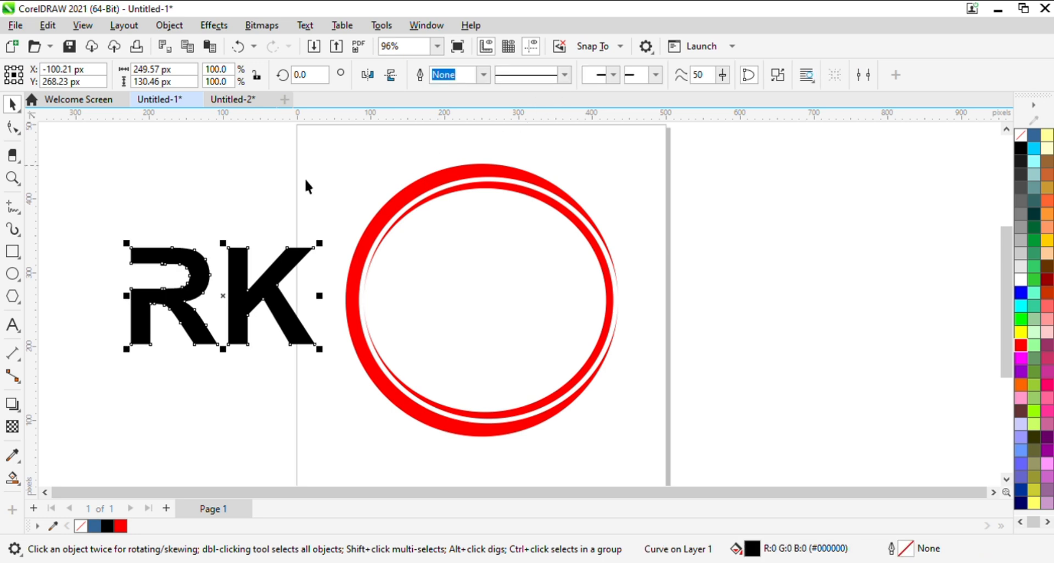
key("ctrl+z")
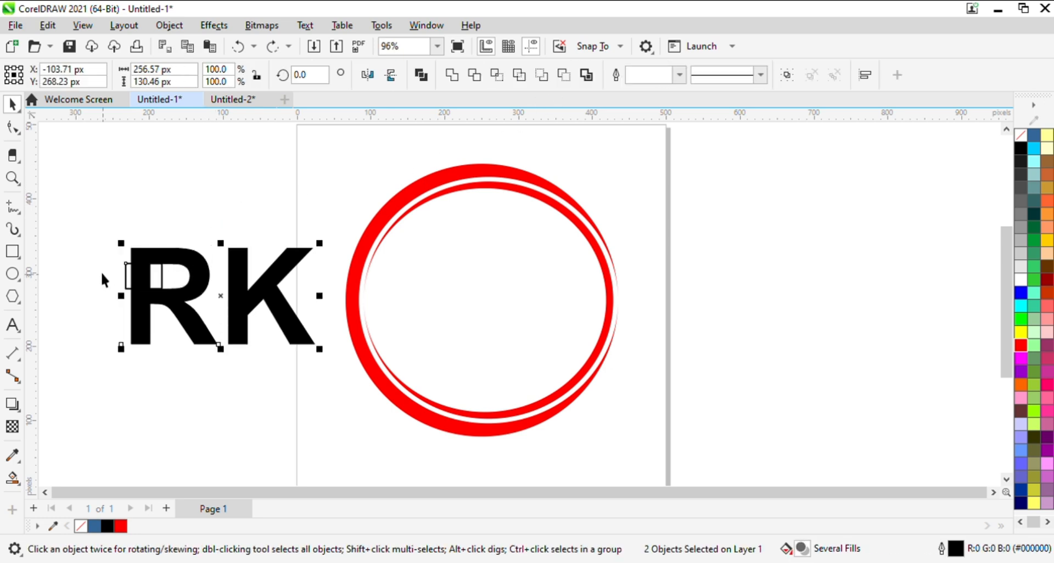
Widen the rectangle to 64 px so it reaches further into the R's opening, and check its upper edge against the letter.
key("z")
left_click_drag(130, 250, 347, 360)
key("space")
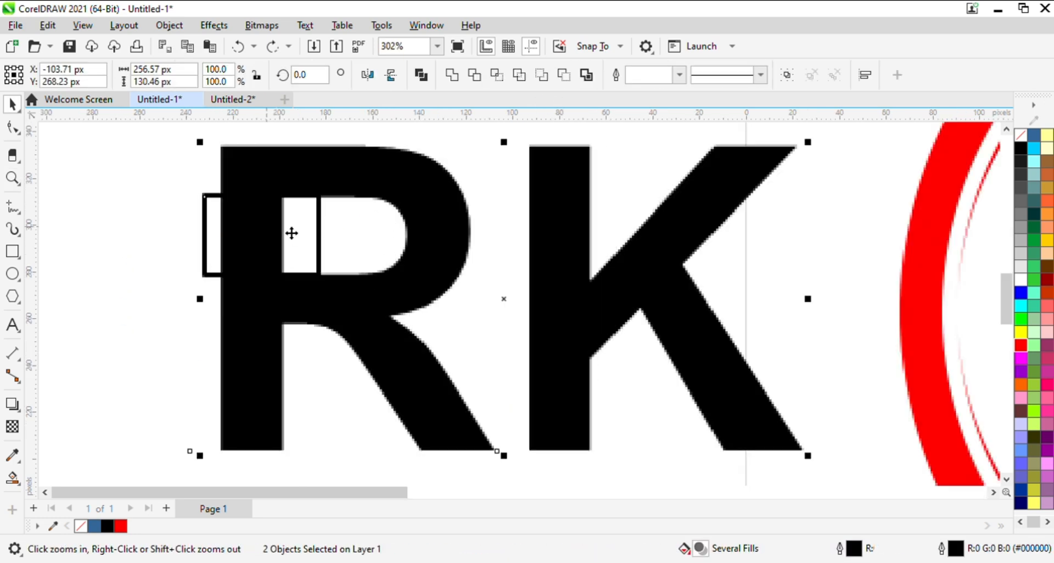
left_click(143, 234)
left_click(224, 216)
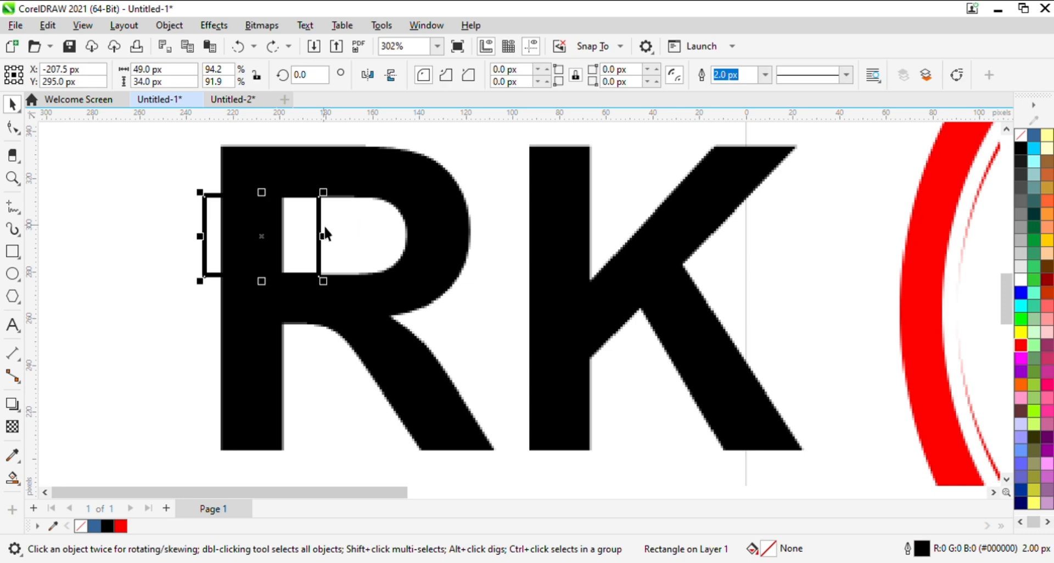
left_click_drag(323, 238, 354, 235)
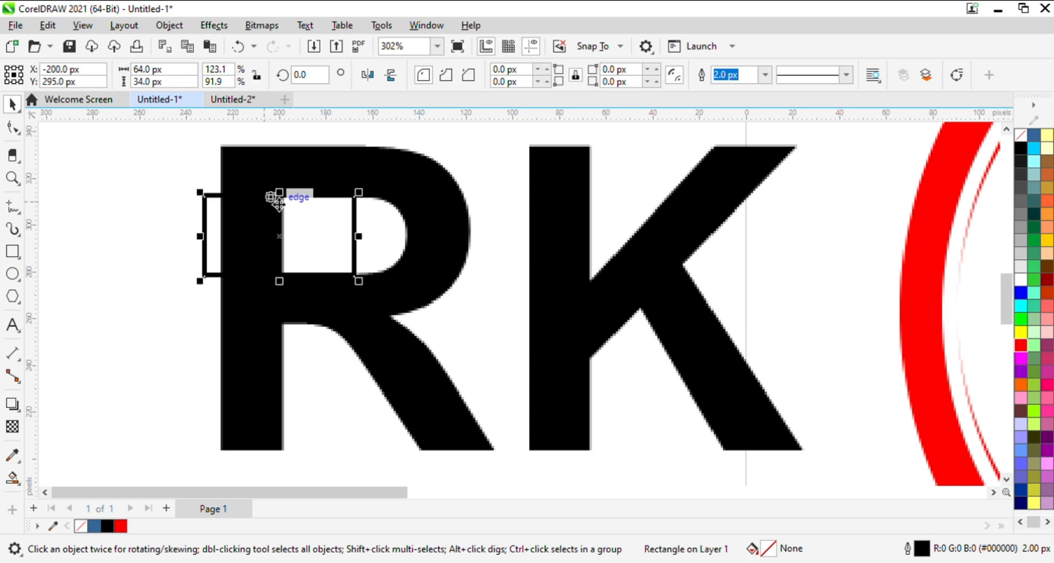
key("z")
left_click_drag(208, 167, 388, 230)
key("space")
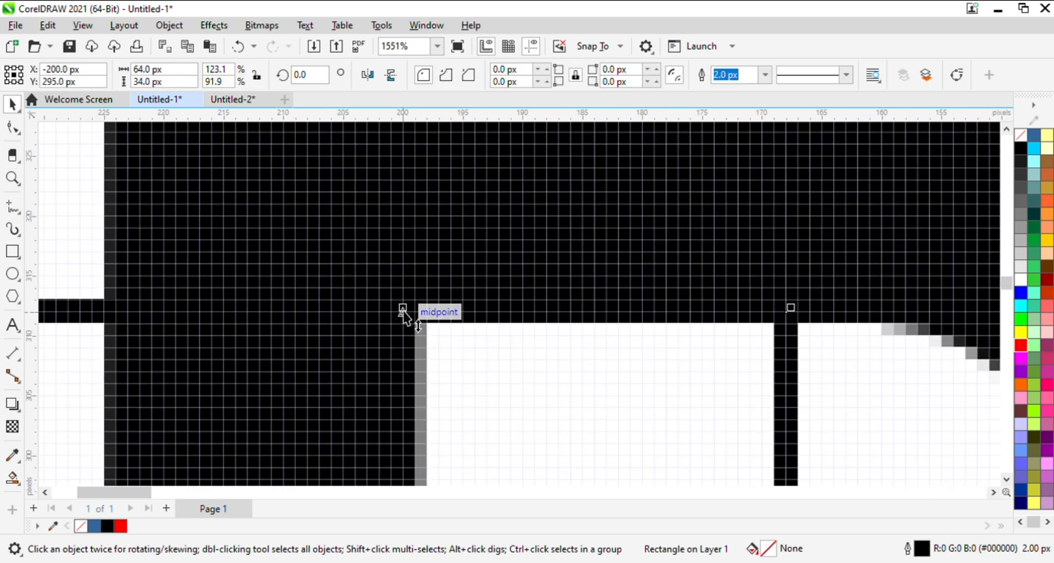
key("space")
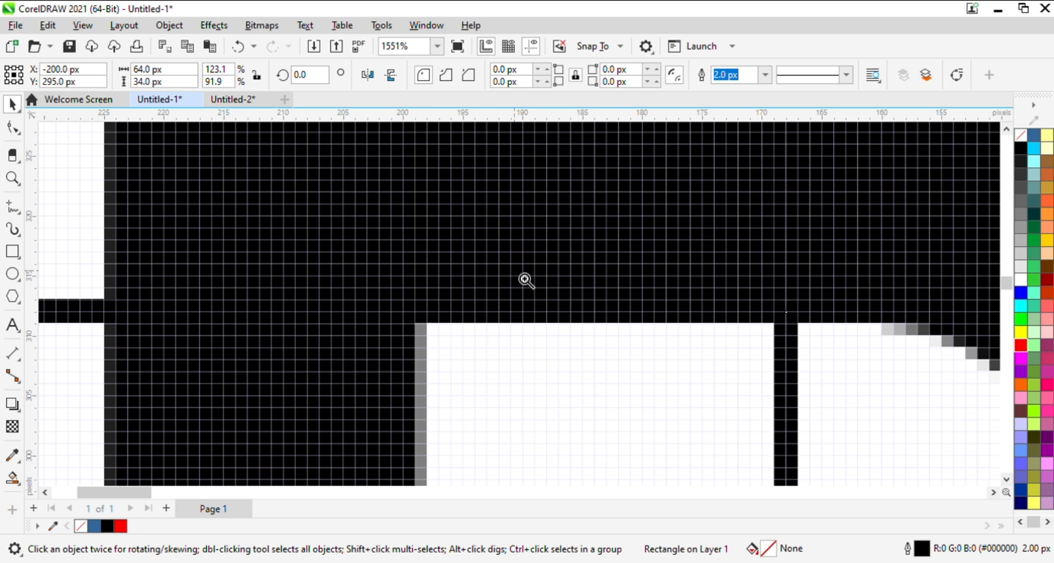
Subtract the rectangle from the RK text with Back Minus Front to open a gap through the R's stem.
right_click(520, 269)
key("space")
left_click(416, 175, "shift")
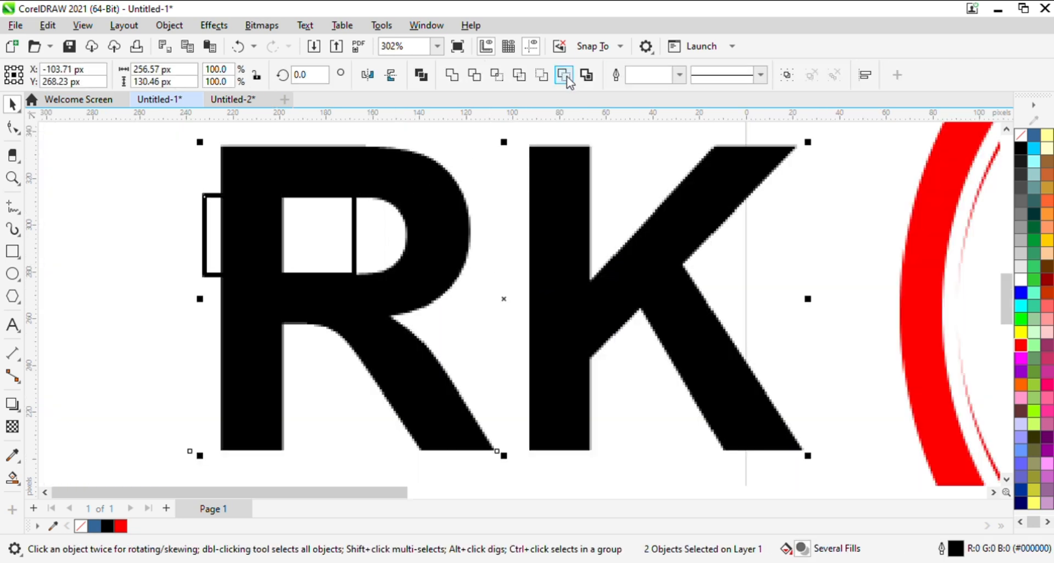
left_click(565, 76)
key("z")
right_click(448, 211)
key("space")
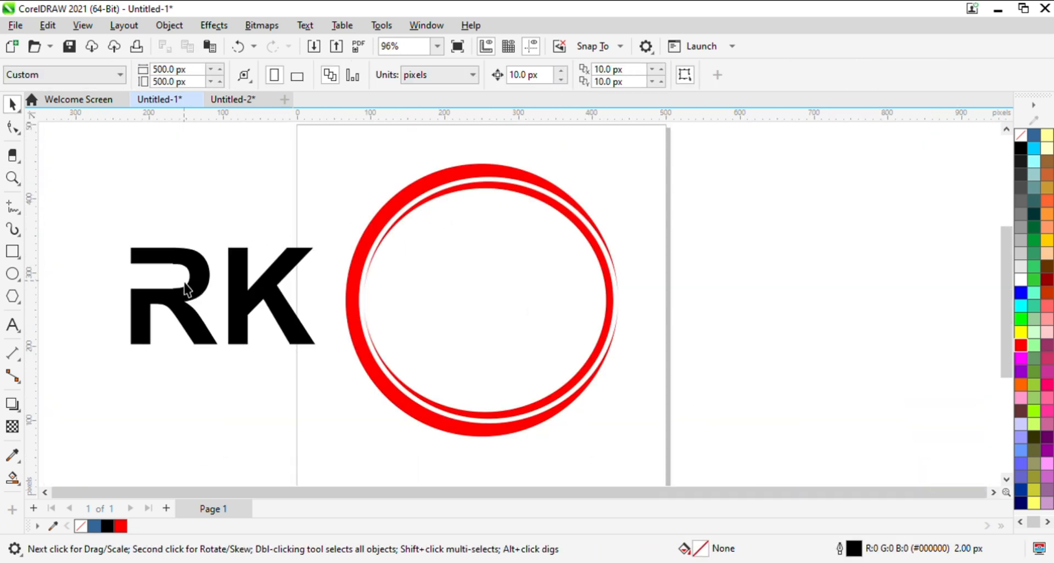
Fill the cut RK lettering with red and move it slightly higher beside the ring.
left_click(201, 281)
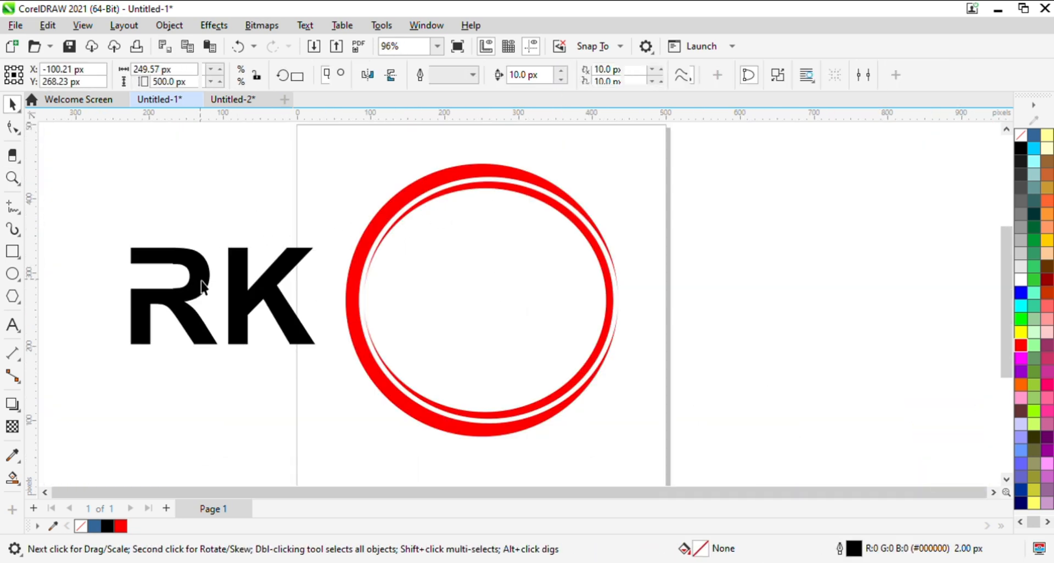
left_click(1020, 332)
left_click(1020, 345)
left_click(230, 201)
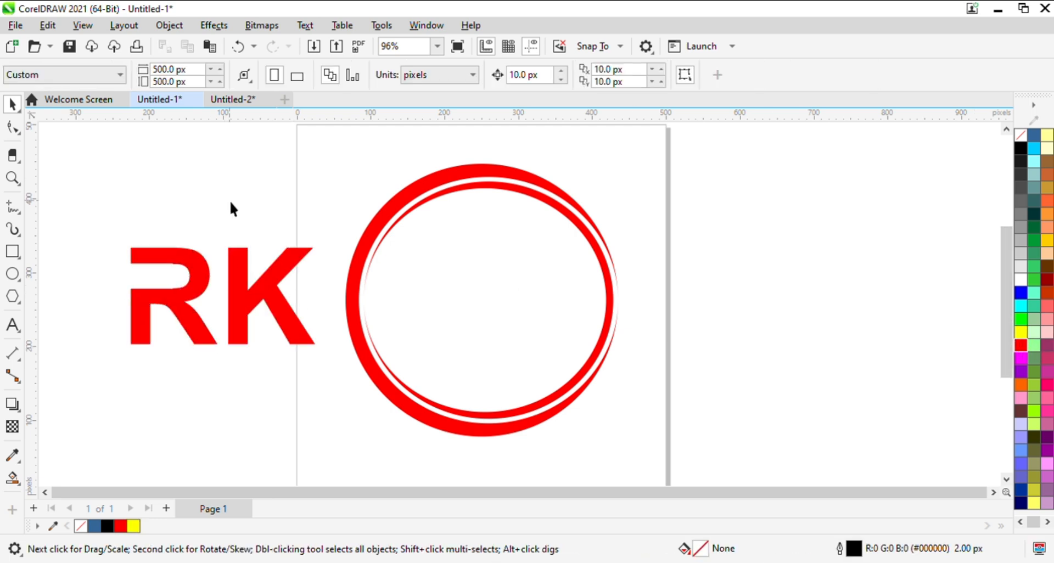
left_click_drag(252, 306, 235, 251)
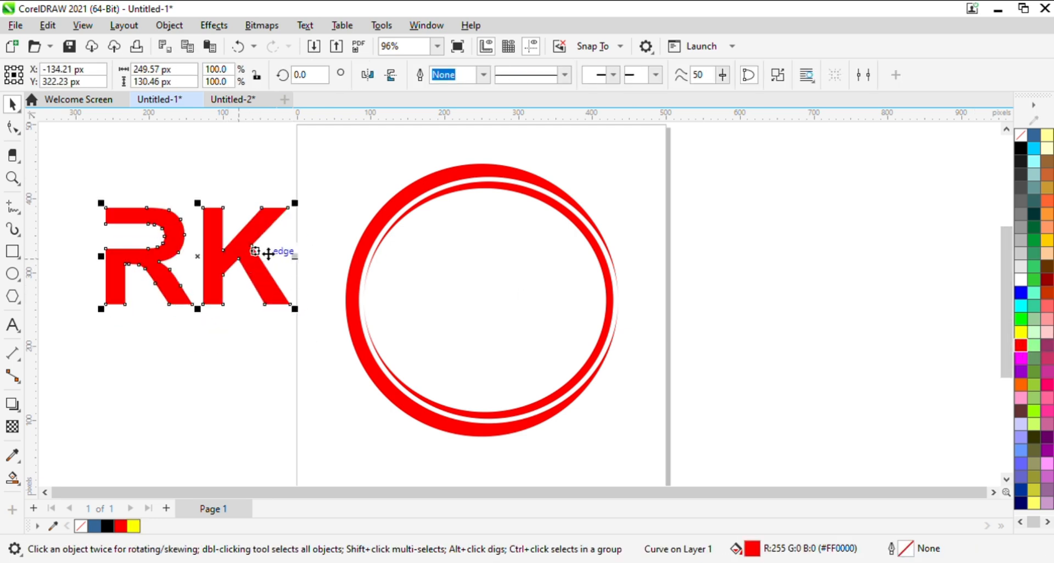
left_click(317, 166)
Group the two red crescents, scale the group down to 303 × 303 px and reposition it on the page.
left_click_drag(294, 150, 664, 458)
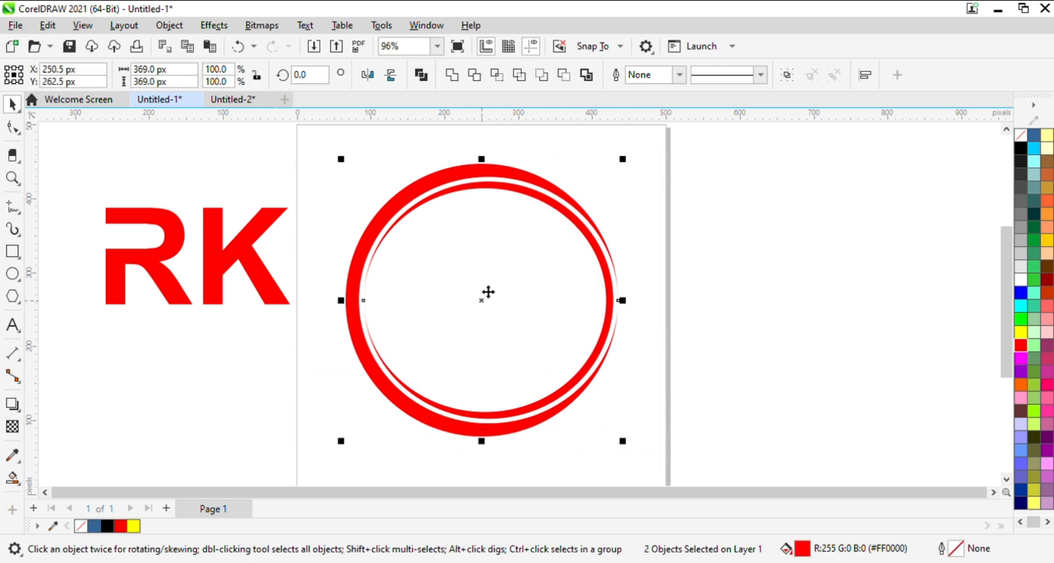
key("ctrl+g")
left_click_drag(625, 161, 597, 196)
left_click_drag(477, 301, 470, 289)
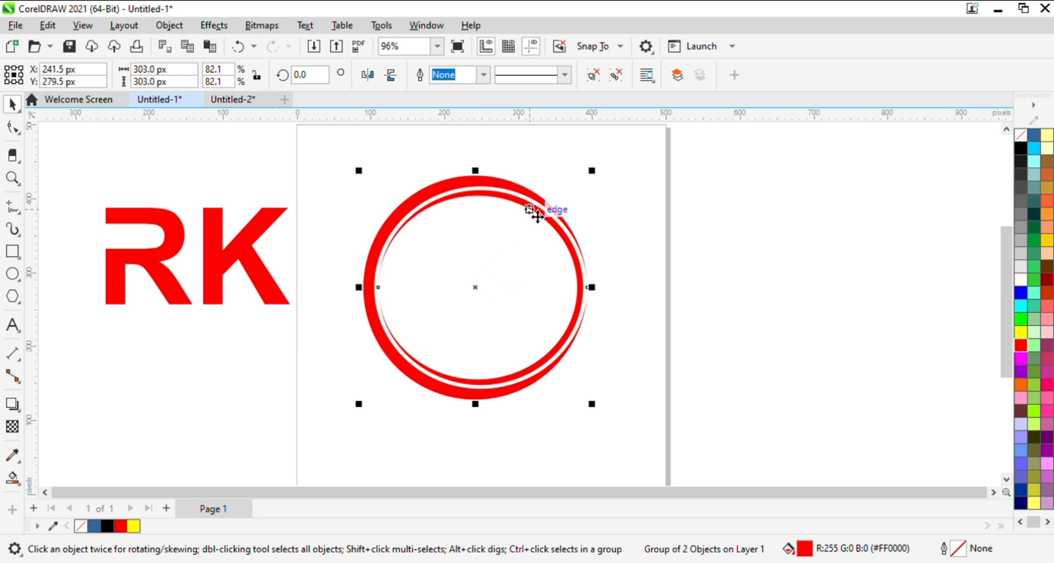
Ungroup the crescents and resize the inner one slightly to about 275 × 261 px.
left_click(567, 170)
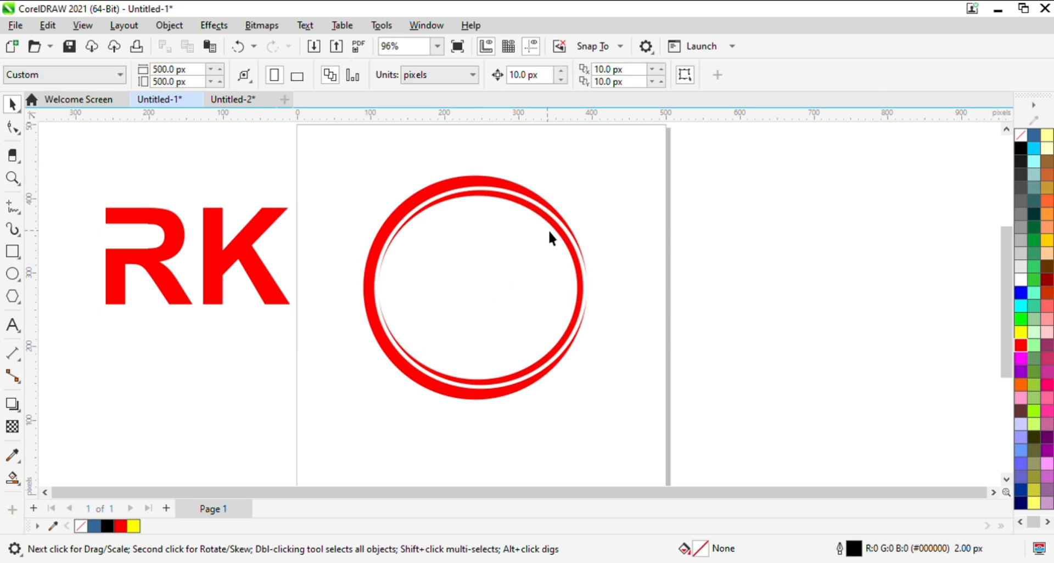
left_click(562, 228)
left_click_drag(587, 188, 590, 189)
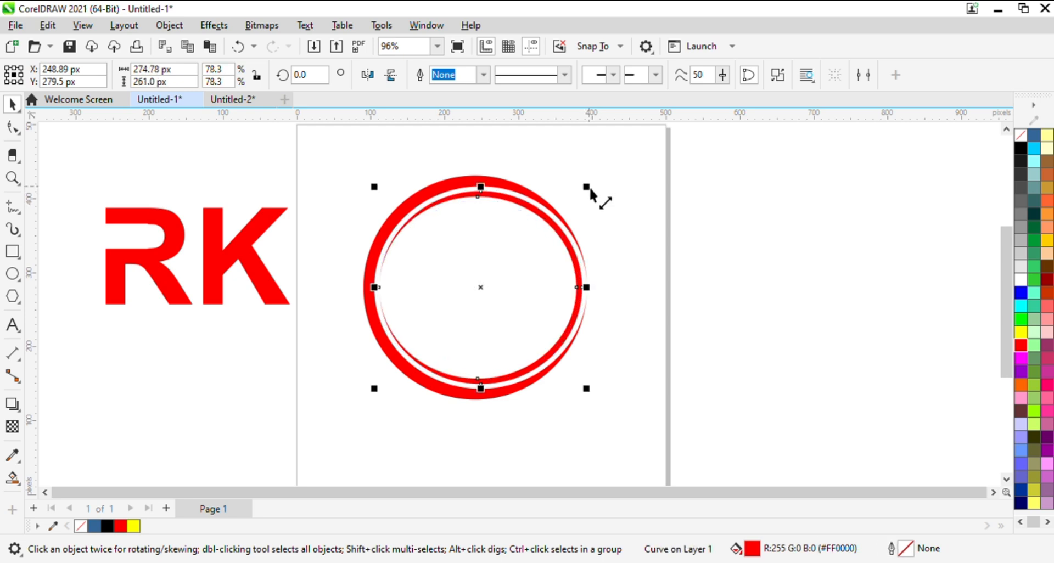
left_click(654, 193)
Group the two crescents again and centre the group horizontally and vertically on the RK lettering.
left_click(273, 223)
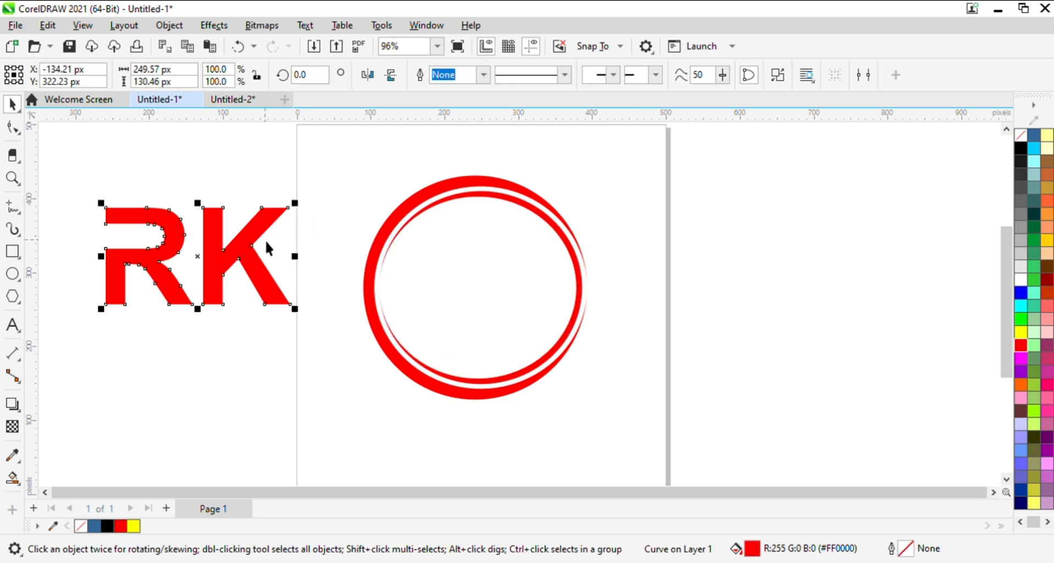
left_click_drag(317, 148, 458, 284)
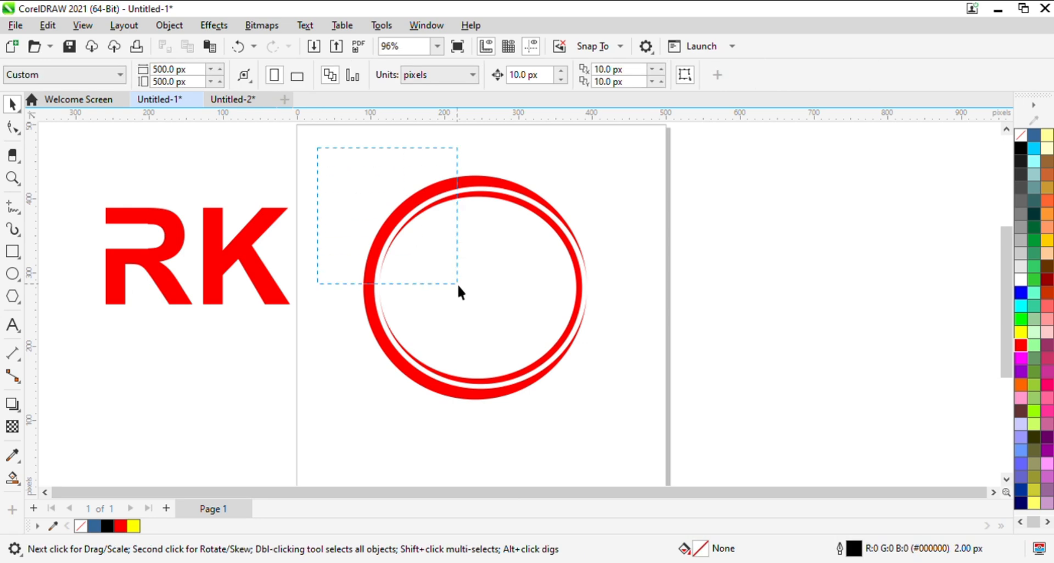
left_click_drag(637, 424, 637, 423)
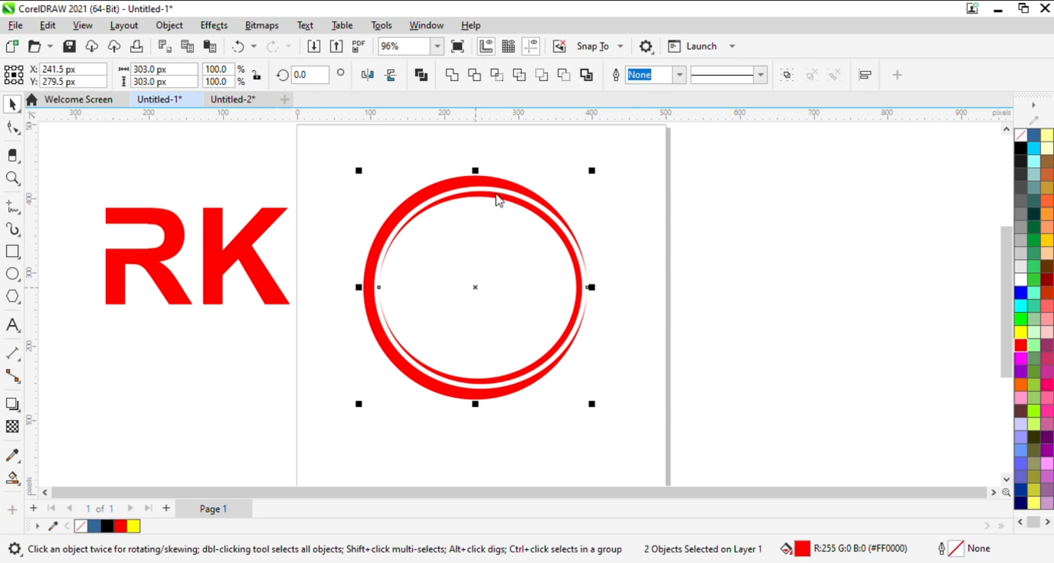
key("ctrl+g")
left_click(281, 221, "shift")
key("c")
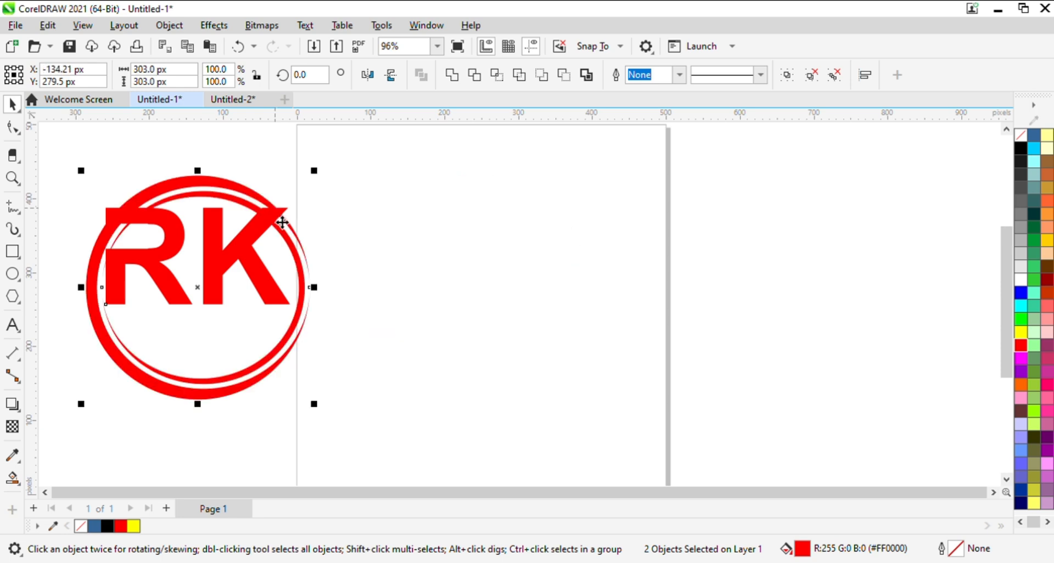
key("e")
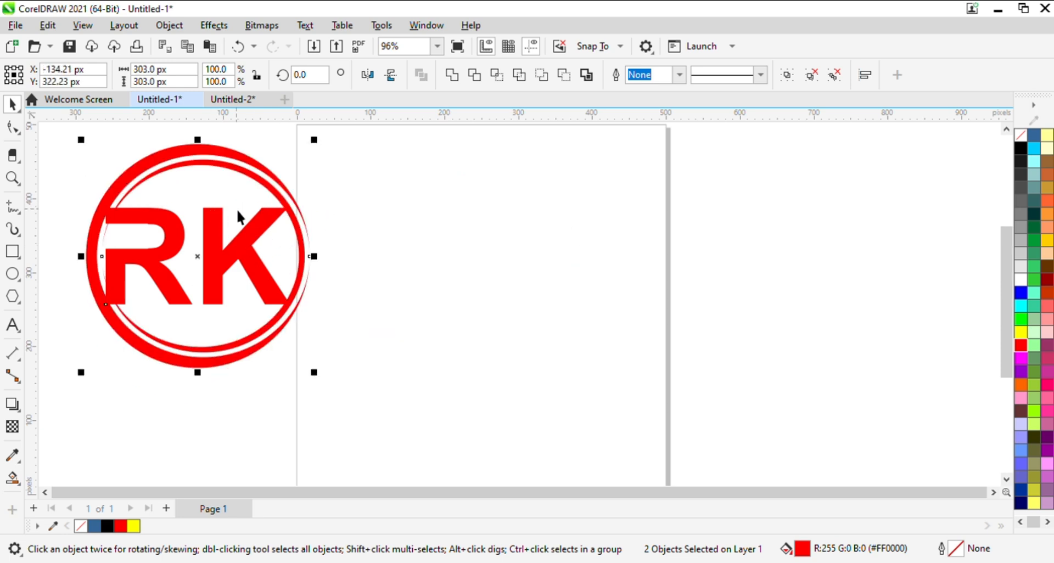
Scale the RK lettering down about its centre to about 223 × 117 px inside the crescent rings.
left_click(336, 190)
left_click(254, 235)
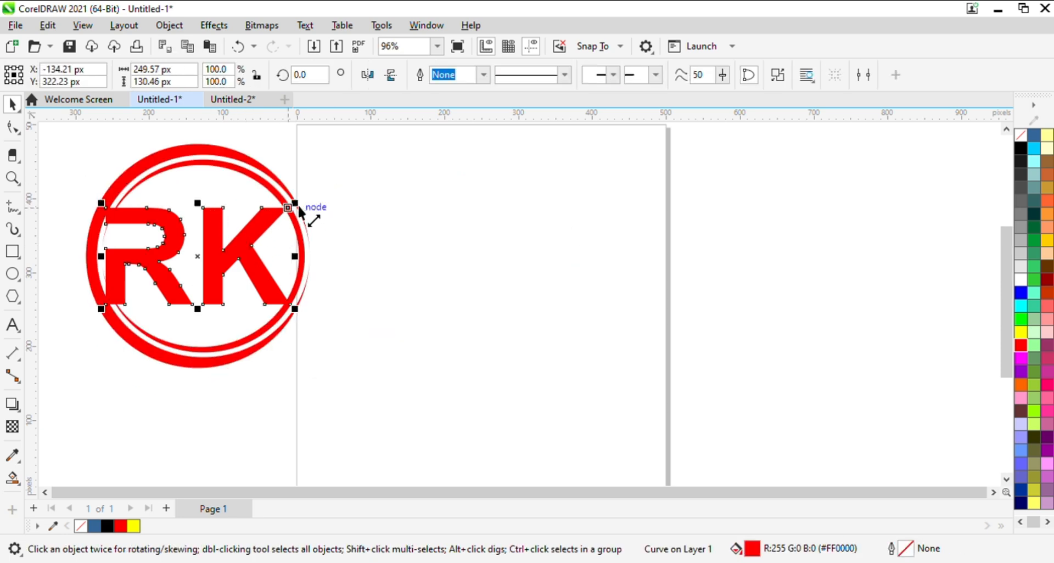
mouse_move(295, 207)
left_mouse_down()
mouse_move(280, 211)
mouse_move(289, 211)
left_mouse_up()
left_click(362, 200)
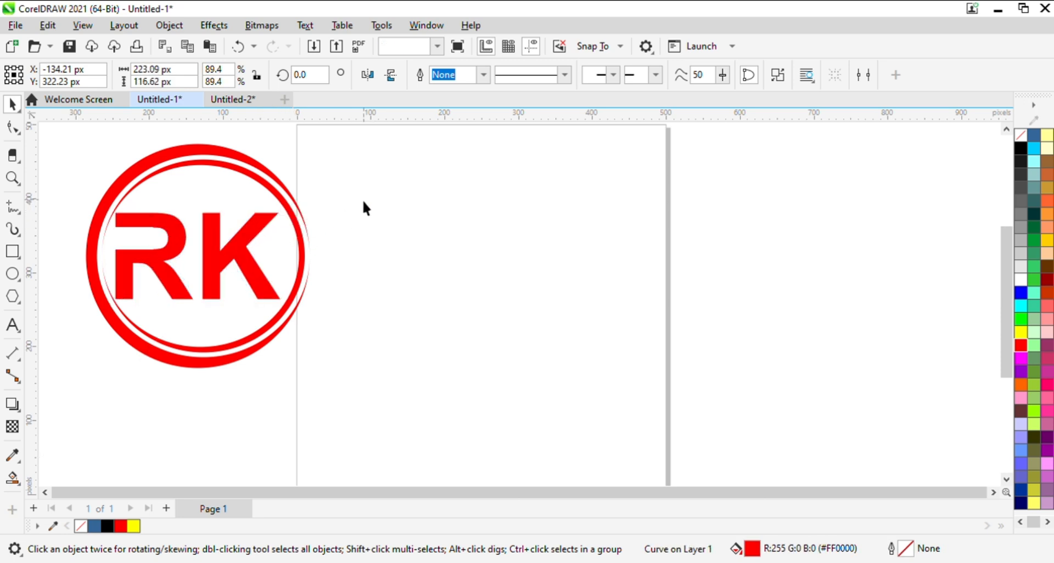
Group the RK lettering together with the two crescent rings as one logo.
key("h")
left_click_drag(193, 215, 290, 225)
key("space")
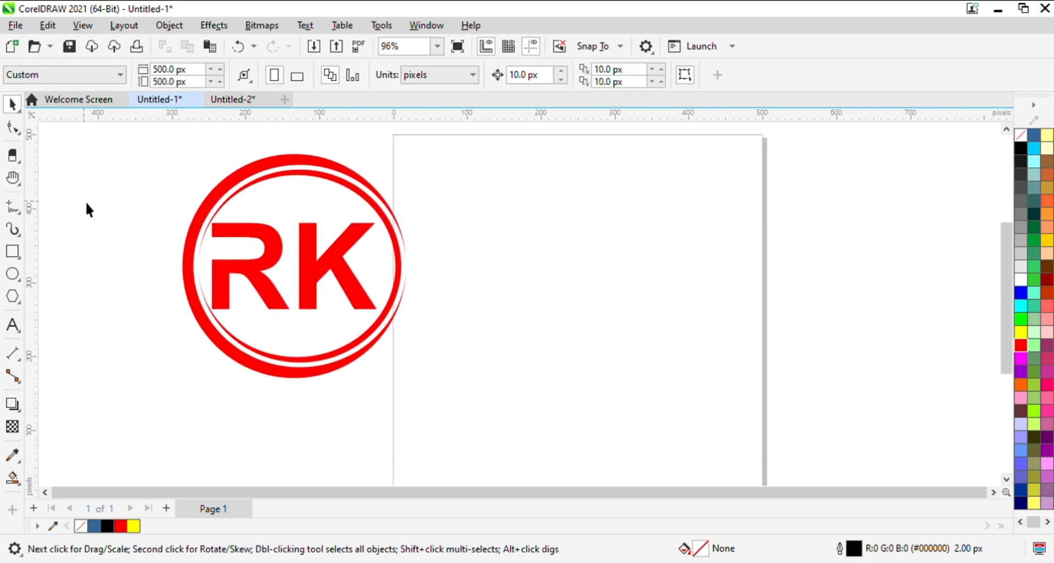
left_click_drag(119, 187, 186, 206)
left_click_drag(452, 341, 461, 373)
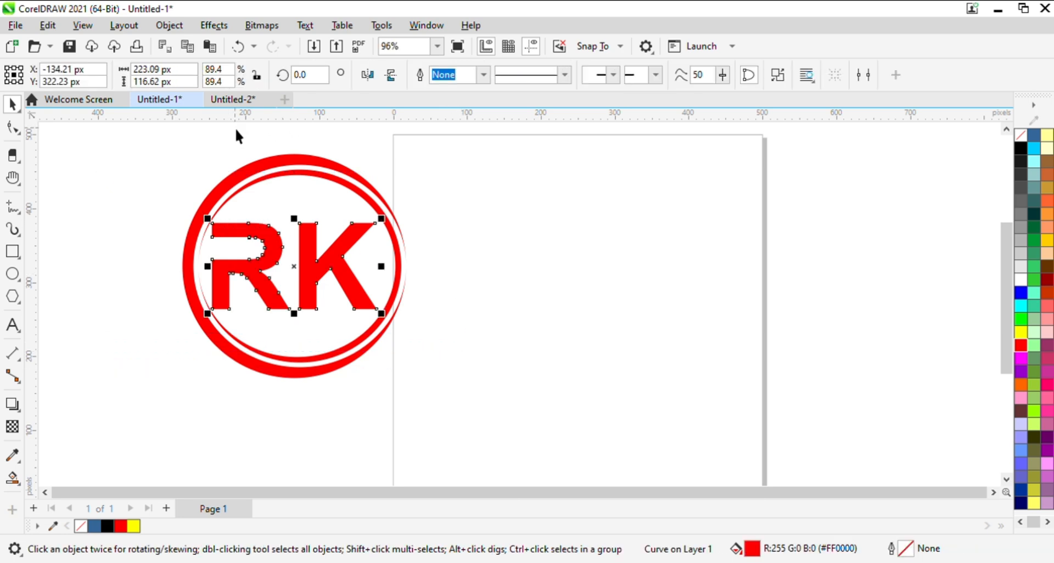
left_click(176, 161)
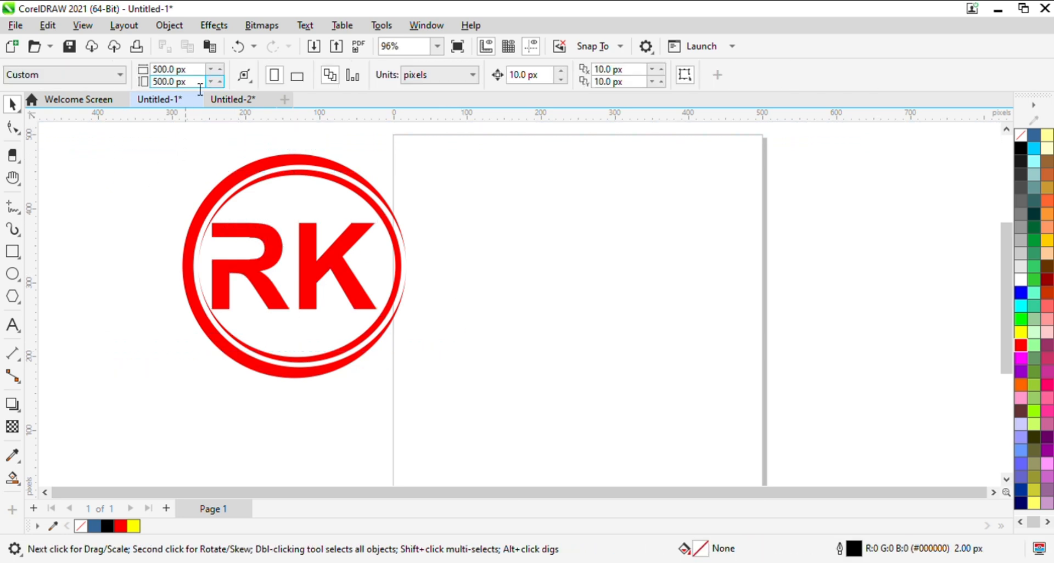
left_click_drag(219, 189, 528, 405)
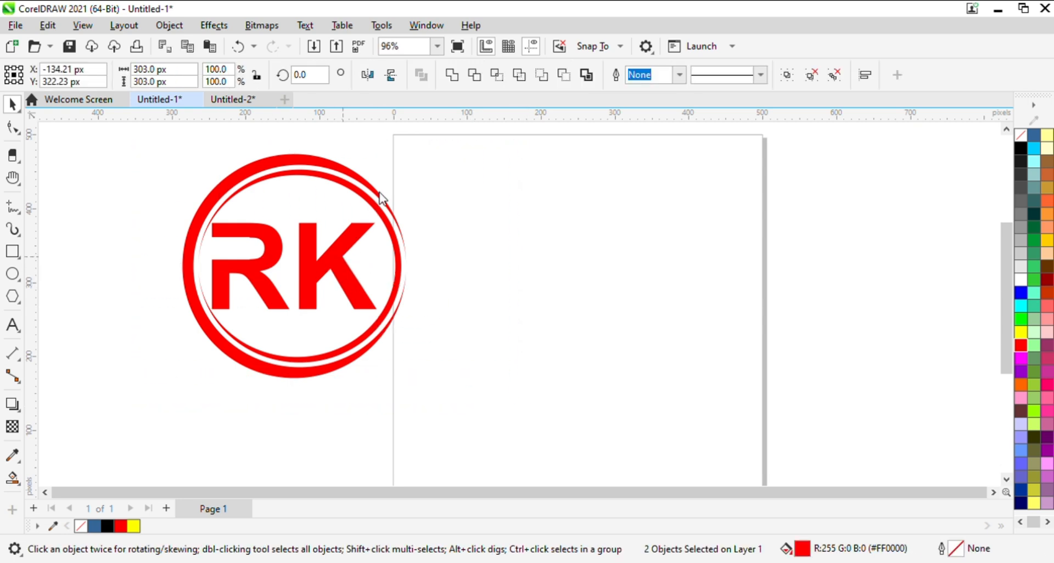
key("ctrl+g")
Move the grouped logo onto the page and resize it proportionally near the page's centre.
left_click_drag(411, 149, 364, 194)
left_click_drag(332, 254, 574, 305)
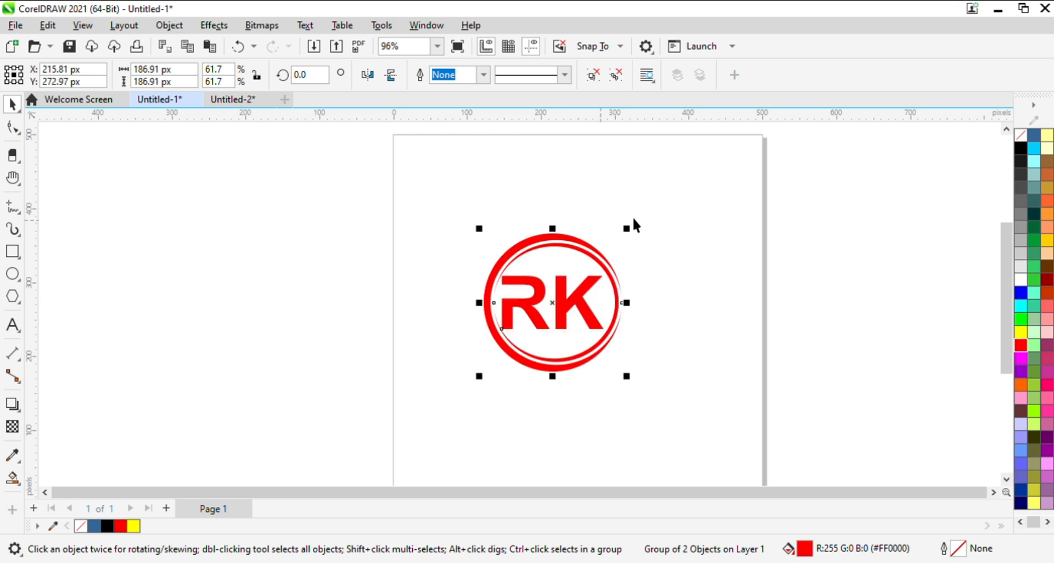
left_click_drag(628, 233, 655, 204)
left_click_drag(590, 303, 618, 301)
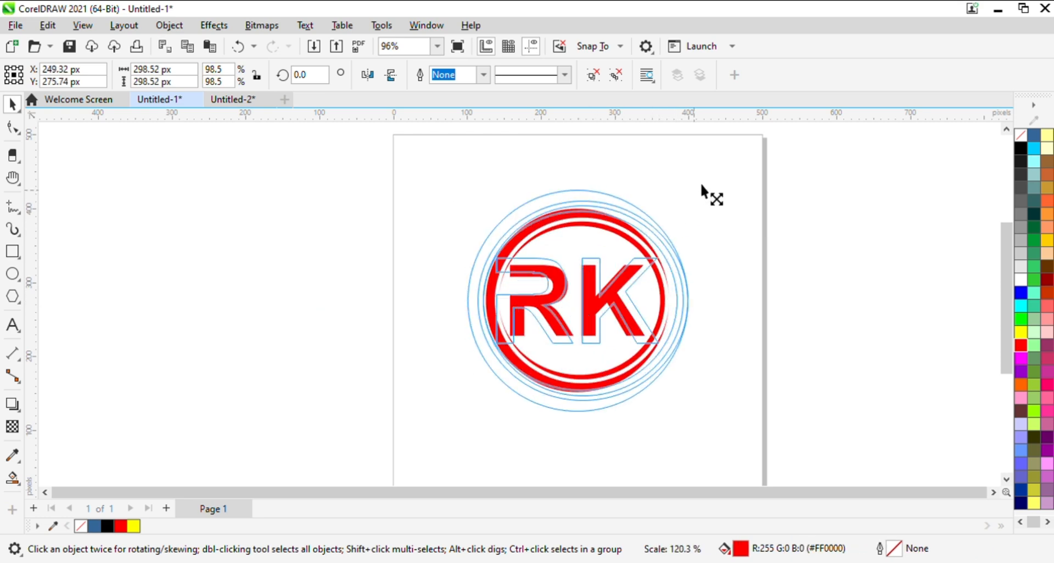